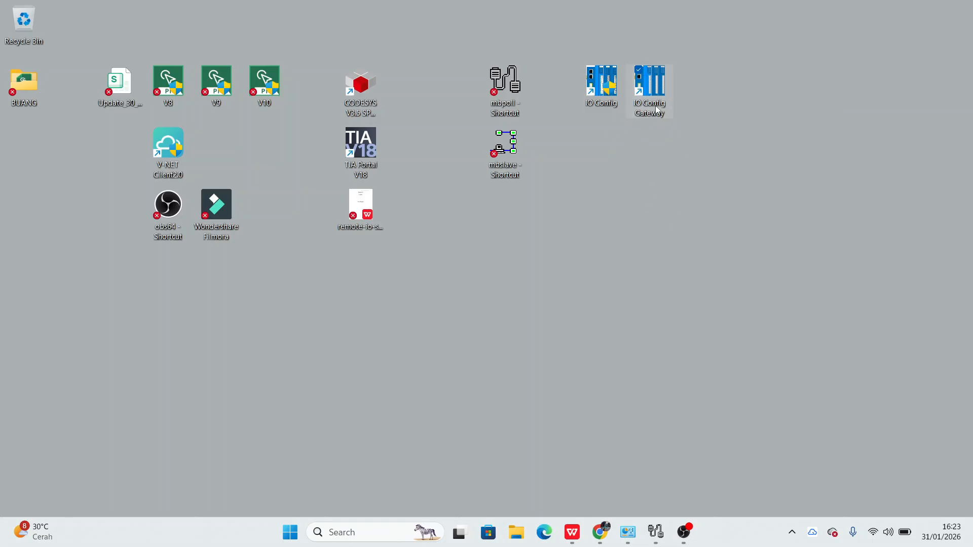
- Switch to Chrome and review the IO Config Gateway and manual downloads offered on the MG-CANEX product page
click(600, 531)
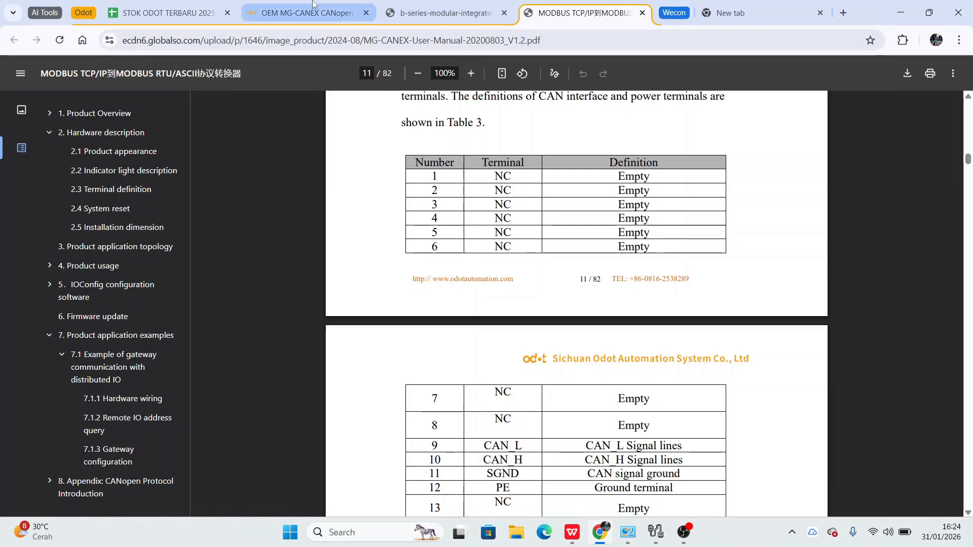
click(304, 13)
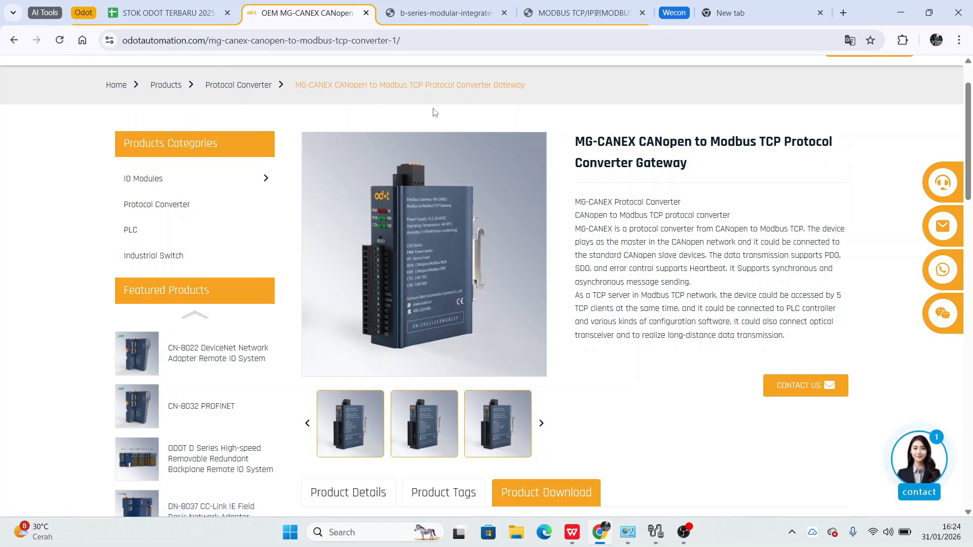
scroll(694, 278, down, 4)
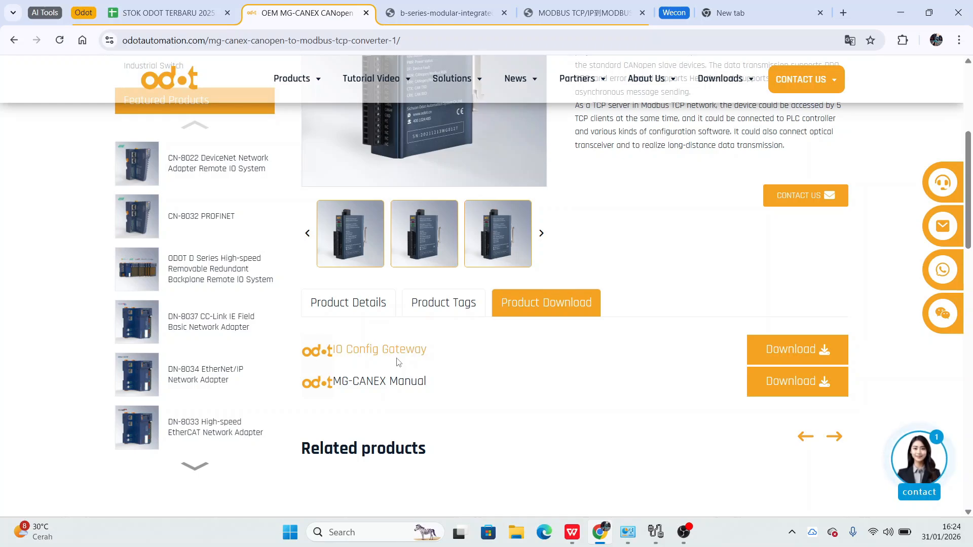
click(823, 366)
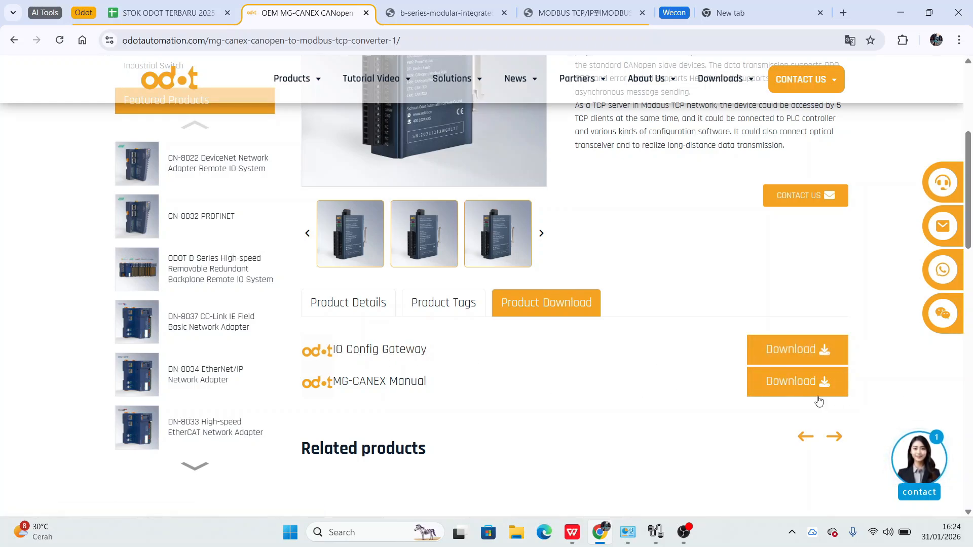
- Examine the CAN interface terminal definitions in Table 3 of the MG-CANEX user manual
click(540, 10)
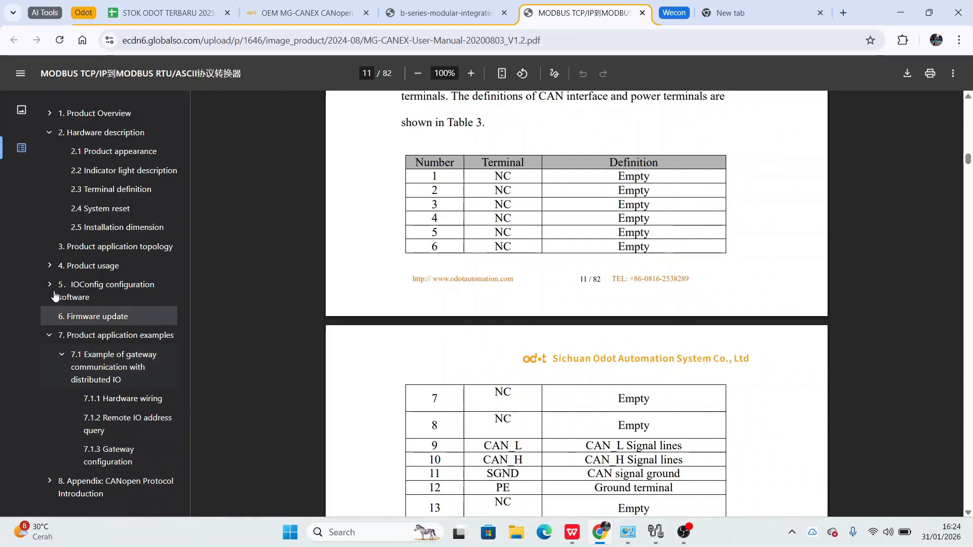
scroll(479, 378, down, 1)
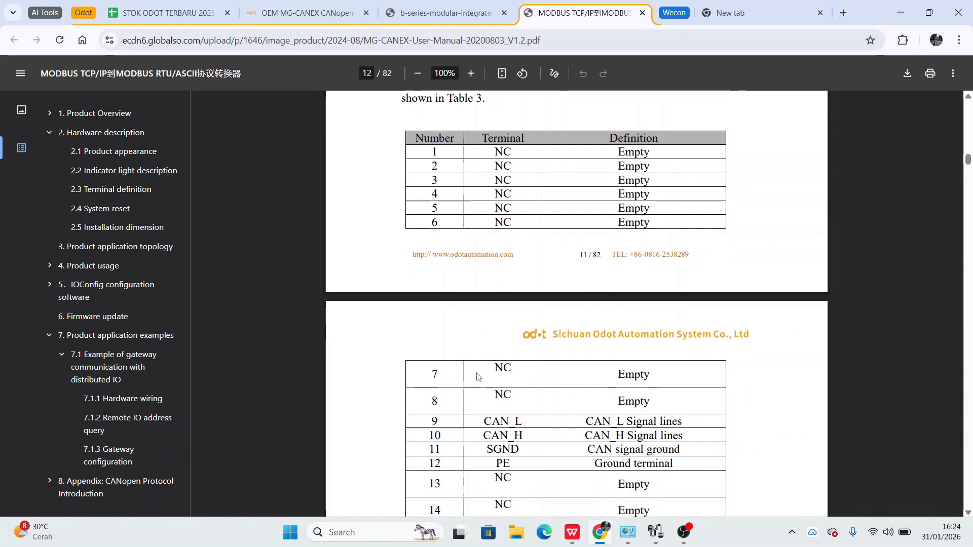
scroll(501, 399, down, 1)
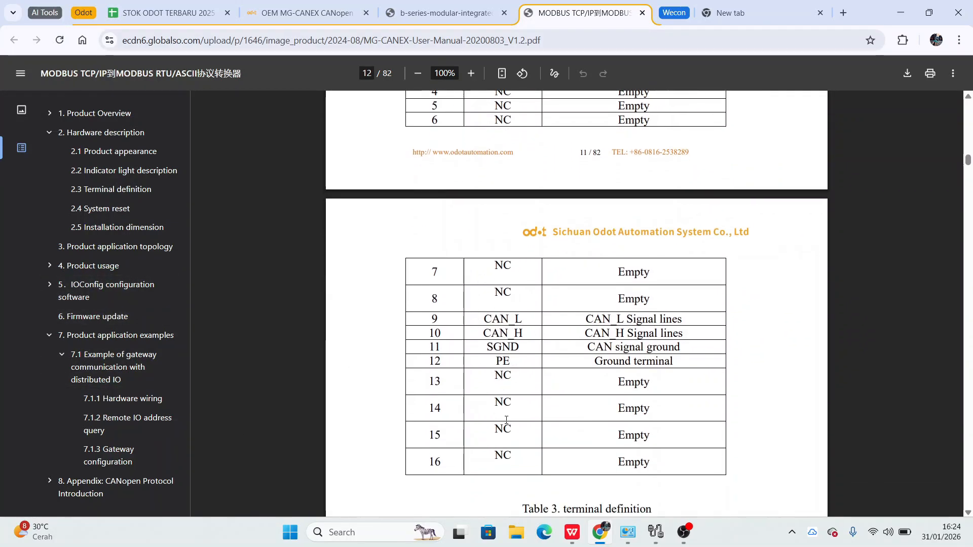
- Switch to WPS Presentation, maximize it and examine the slide with the MG-CANEX to BN-8021 wiring
click(572, 532)
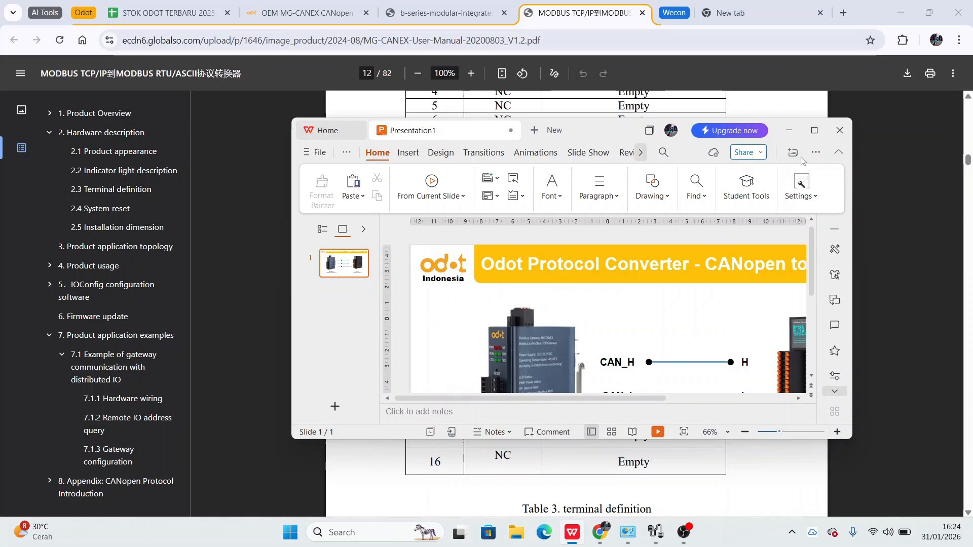
click(813, 138)
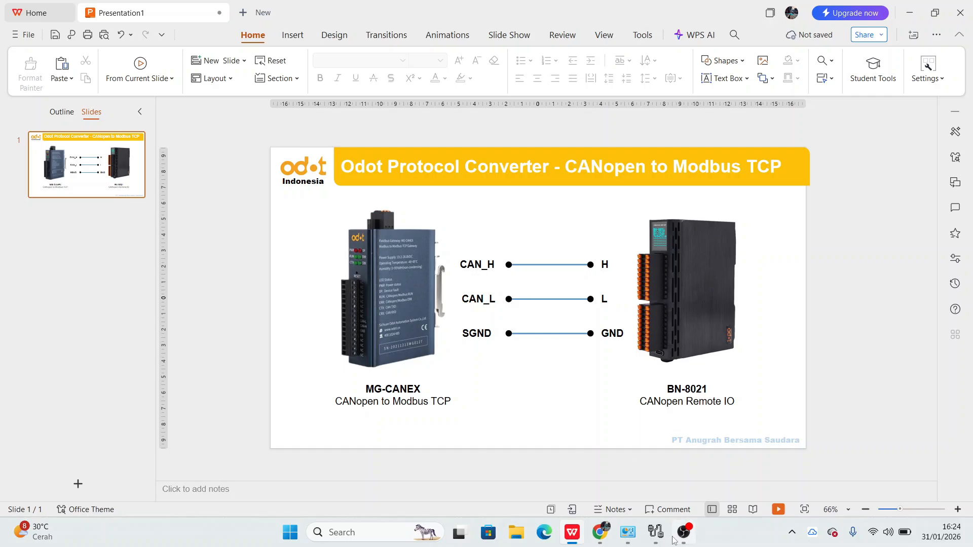
- Switch to Chrome and examine the CANopen terminal layout under Hardware Interface in the B-series modular integrated IO manual
click(608, 535)
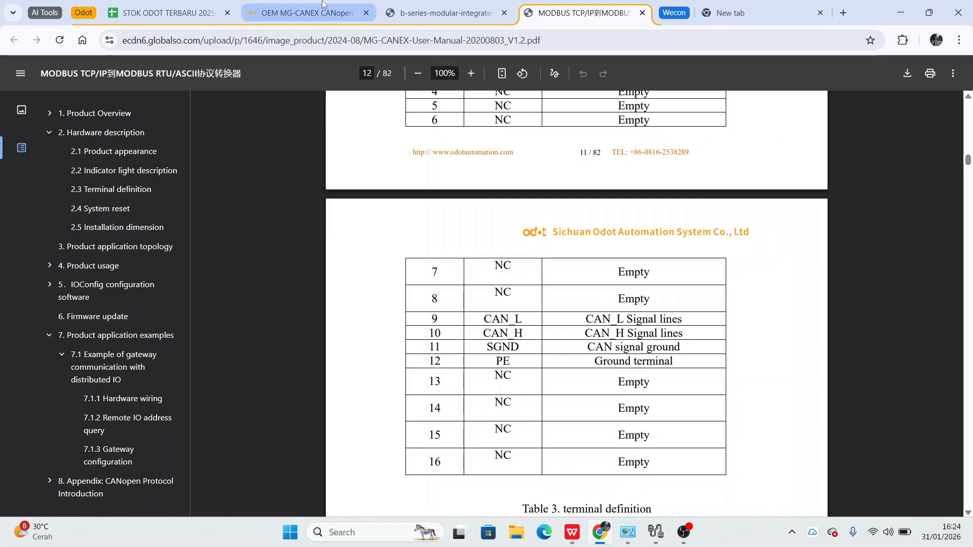
click(428, 12)
scroll(556, 369, down, 1)
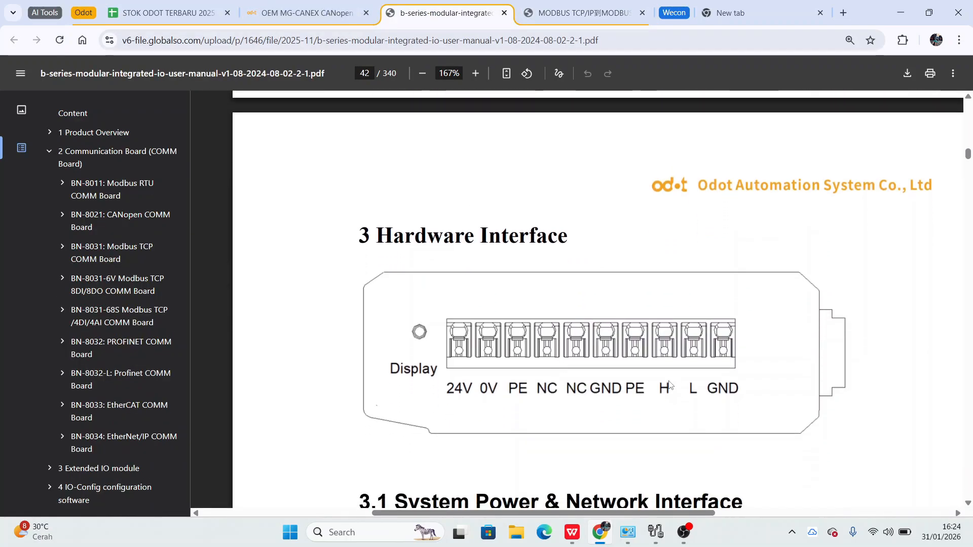
scroll(669, 385, down, 1)
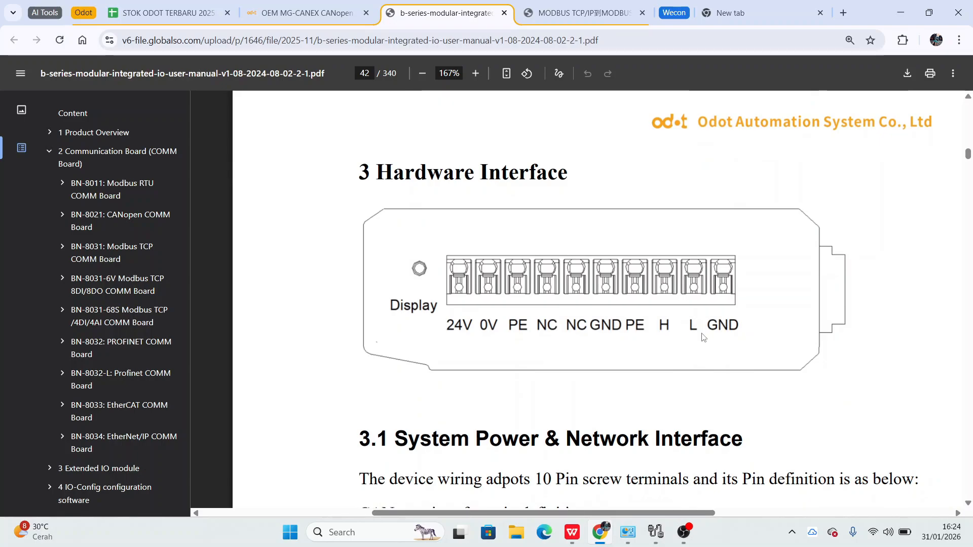
scroll(713, 353, down, 1)
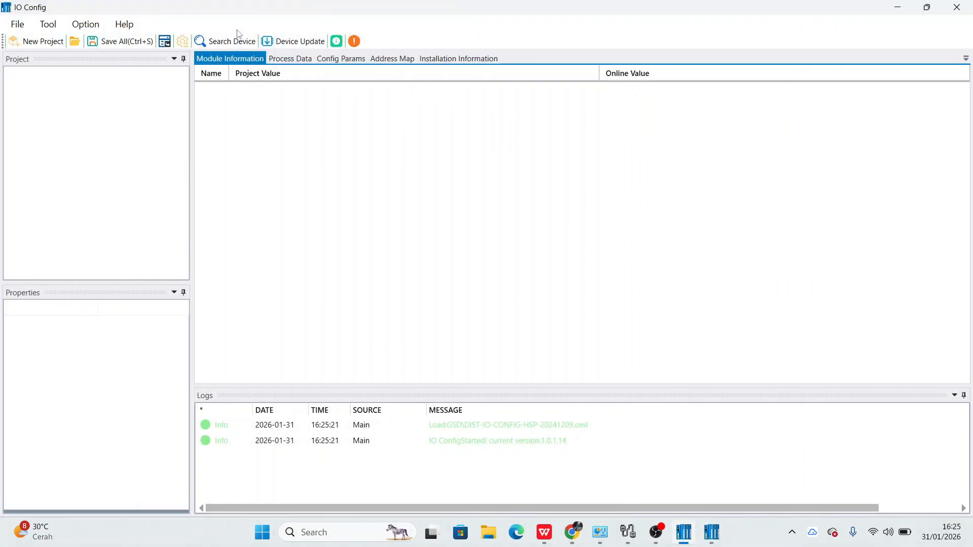
- Switch to the gateway version of IO Config and check which Gsd File is selected in its global configuration
click(718, 540)
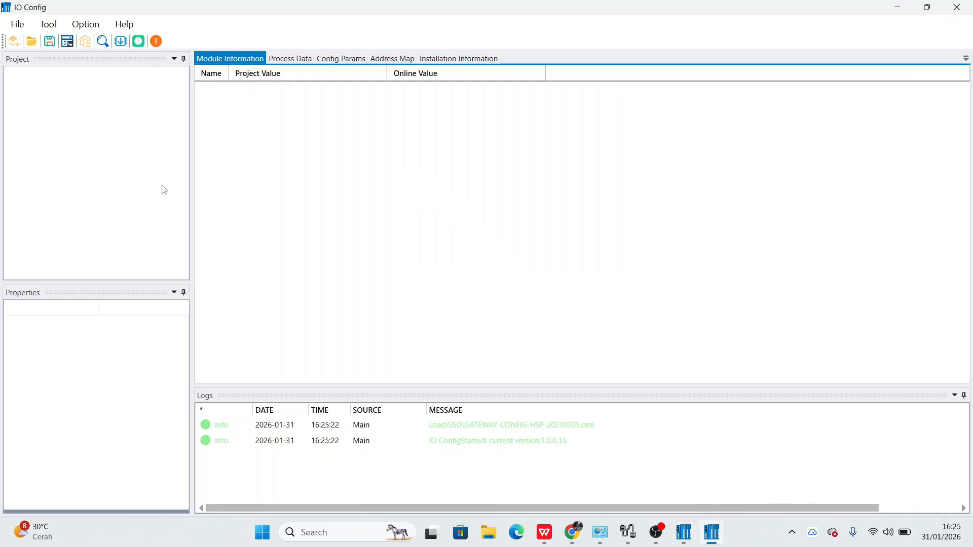
click(91, 29)
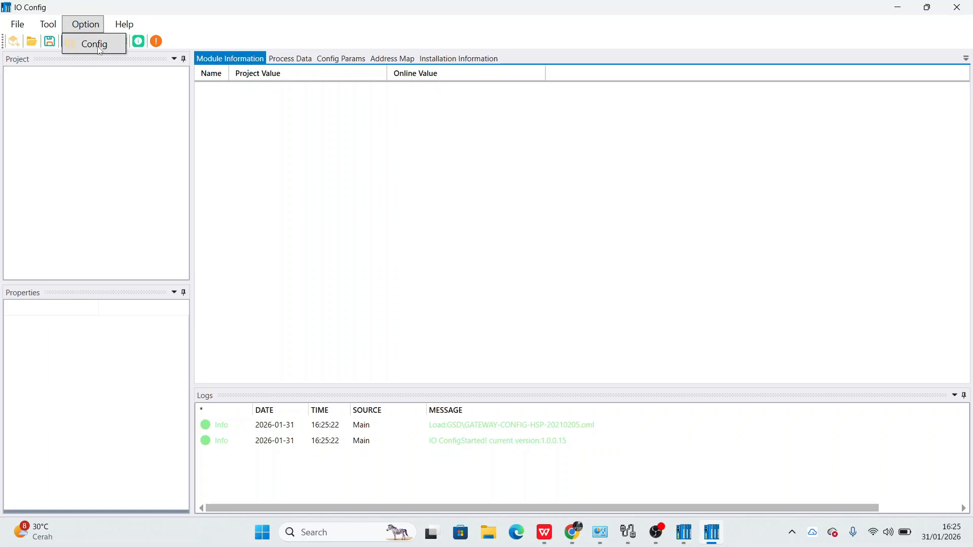
click(77, 44)
click(547, 287)
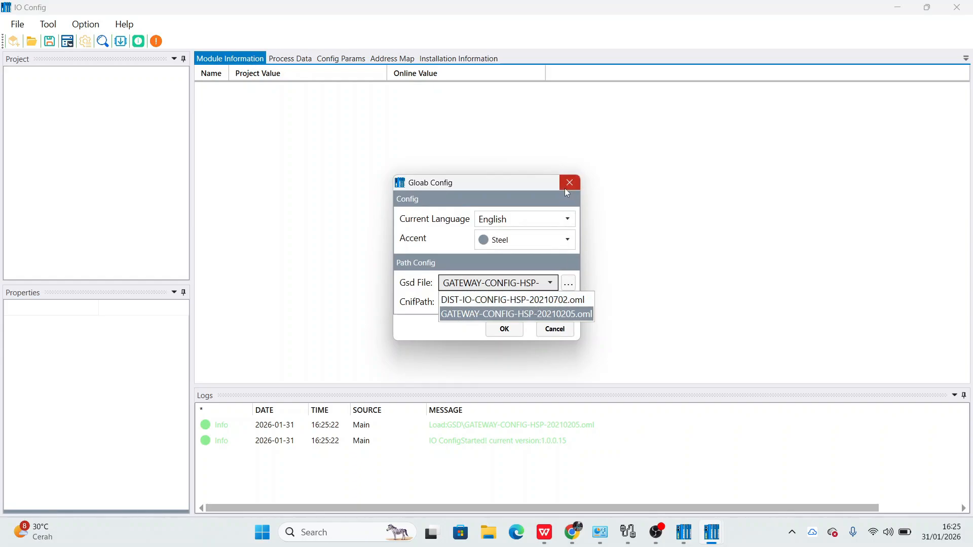
click(531, 186)
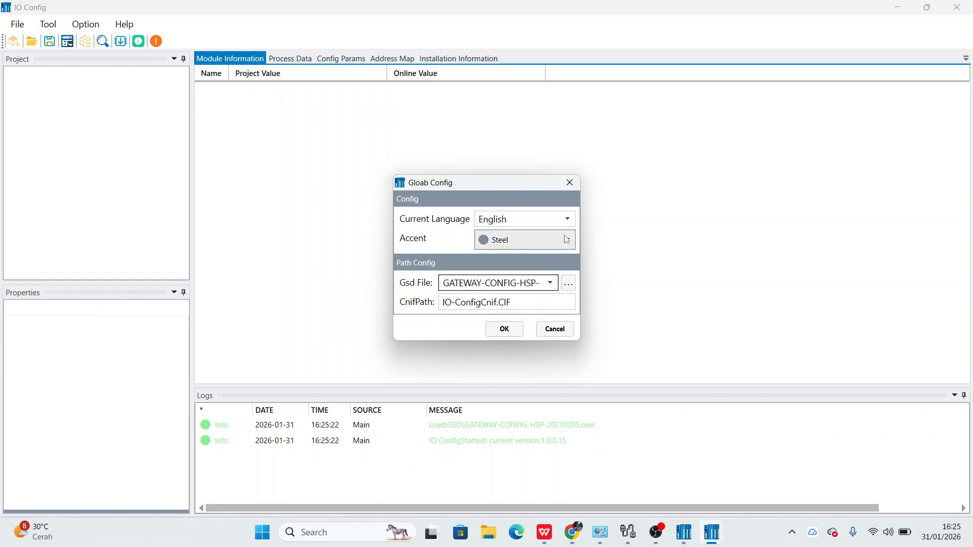
click(560, 184)
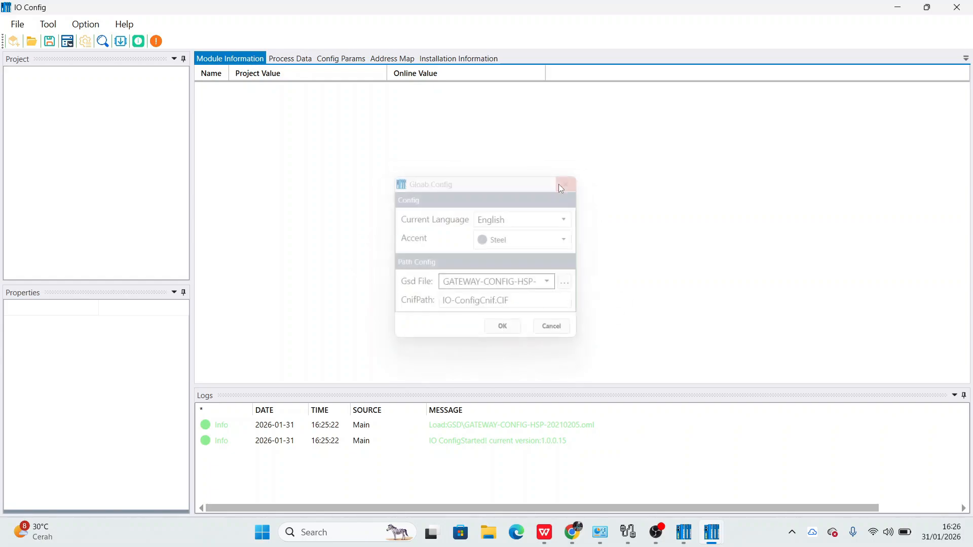
- Switch to the other IO Config window for remote IO and create a project named BN-8021
click(690, 535)
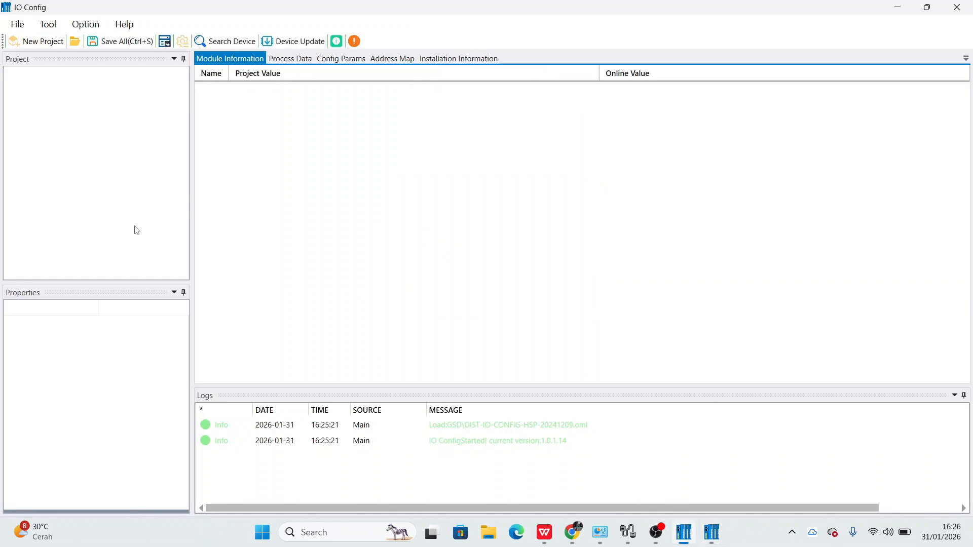
click(49, 45)
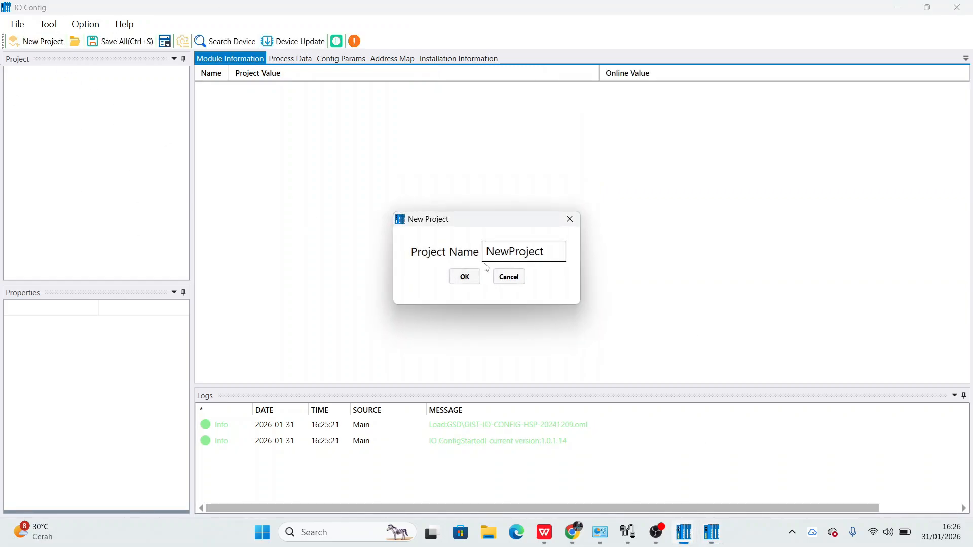
double_click(516, 251)
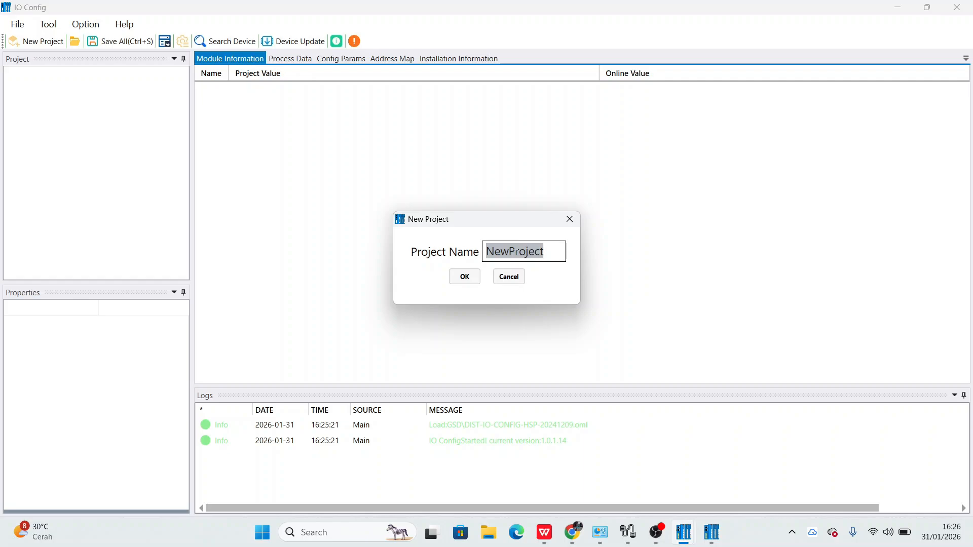
text(BN-8021)
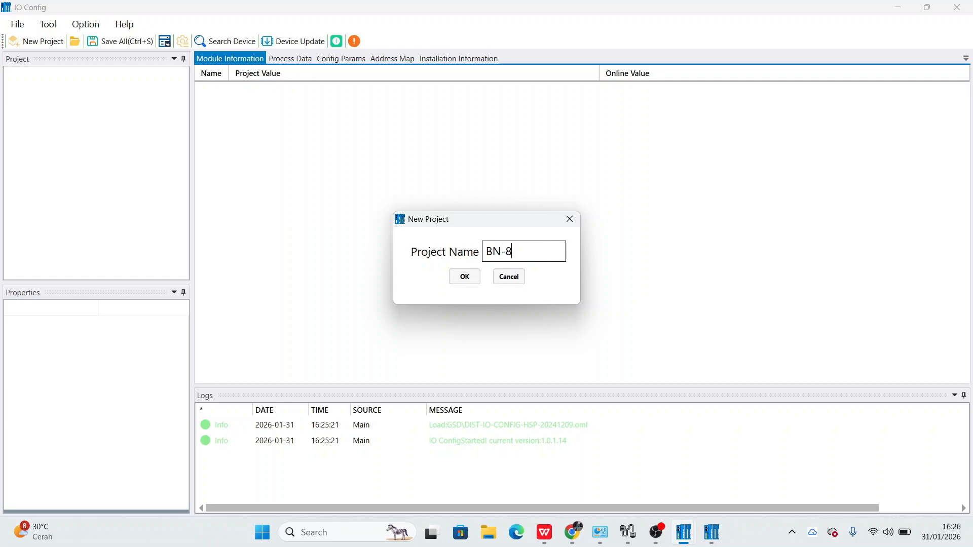
click(463, 277)
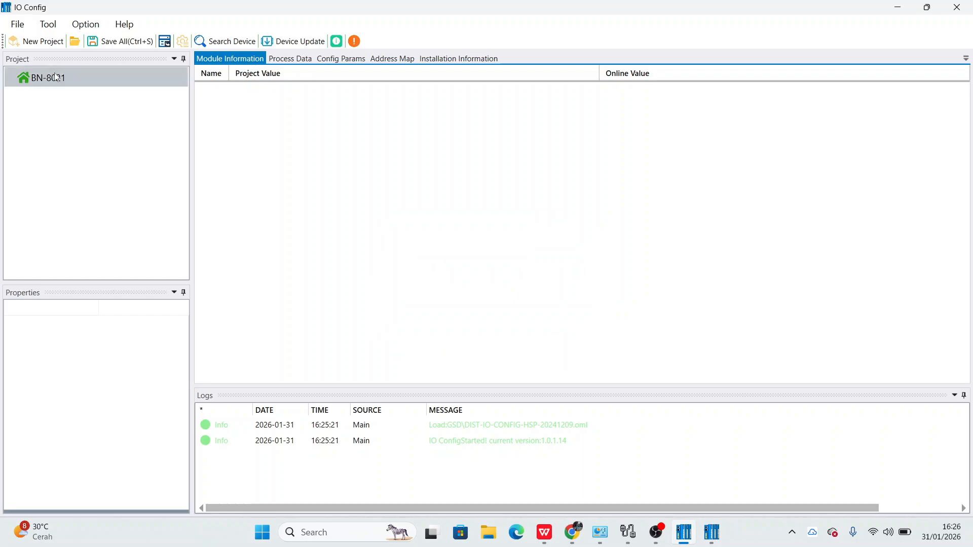
- Set the project's serial port to COM5 (USB-SERIAL CH340) and upload the connected BN-8021 device with its IO modules
click(150, 267)
click(161, 325)
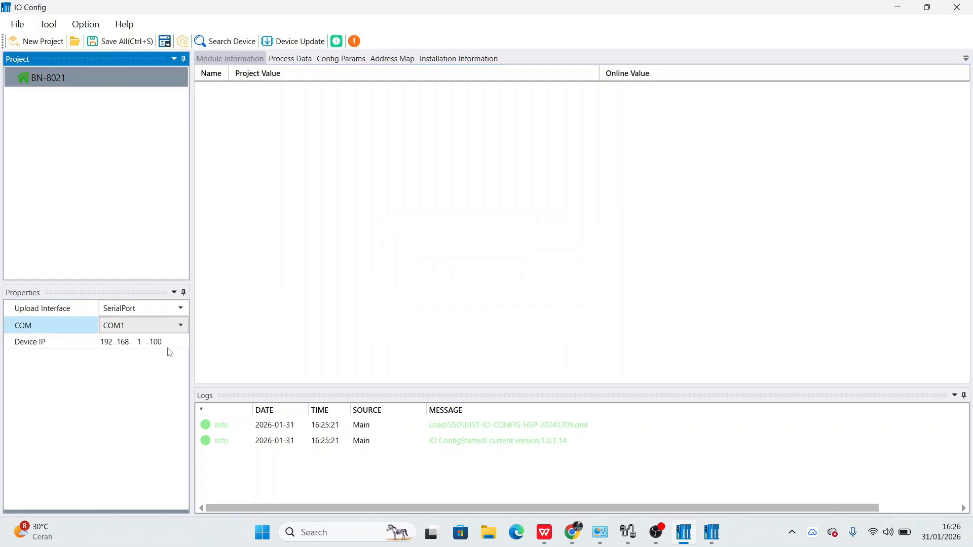
click(181, 327)
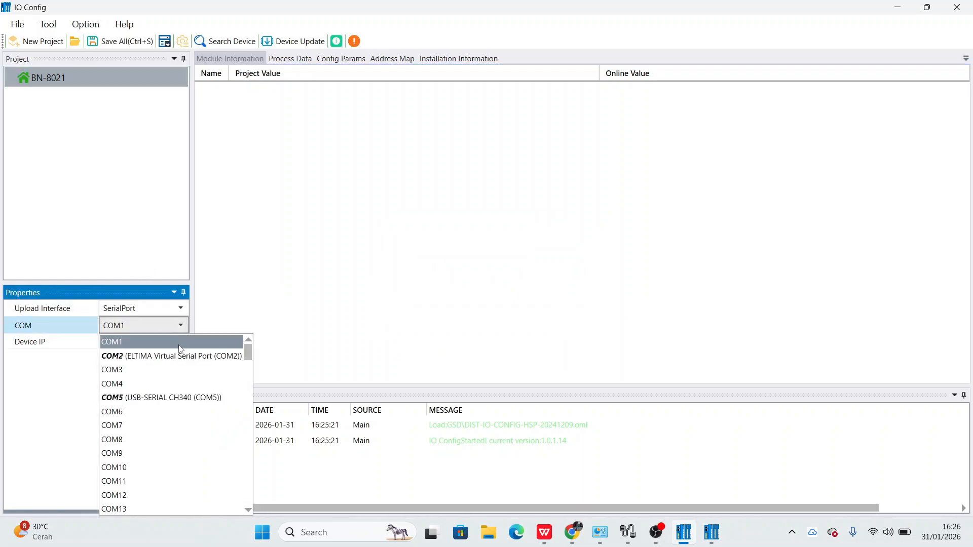
click(123, 399)
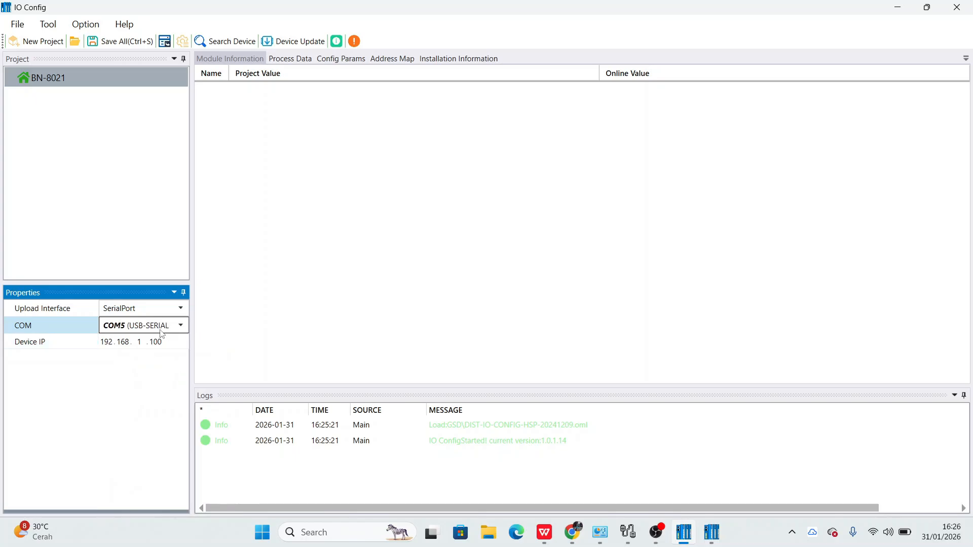
right_click(102, 84)
click(127, 130)
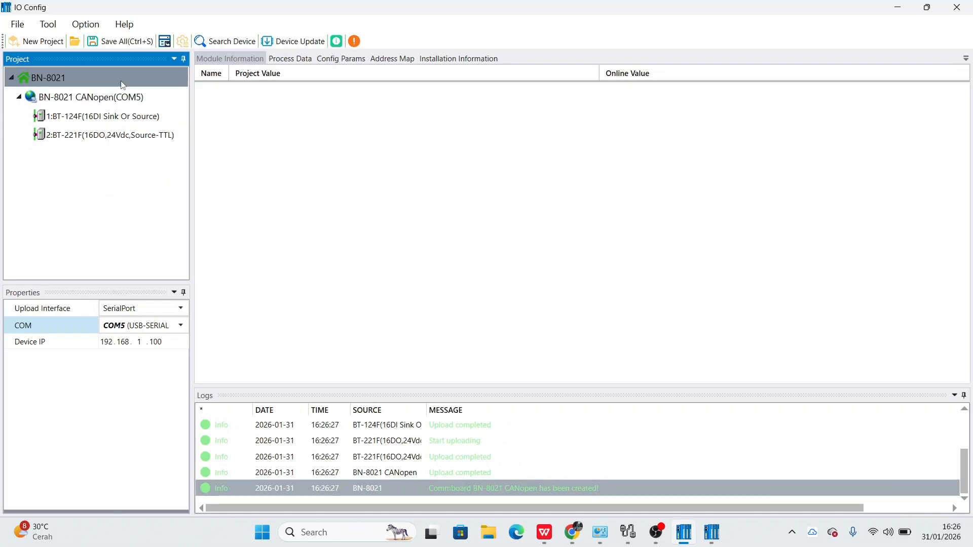
- Examine the CANopen slave address and CAN baud rate in the configuration parameters of the BN-8021 CANopen adapter
click(123, 96)
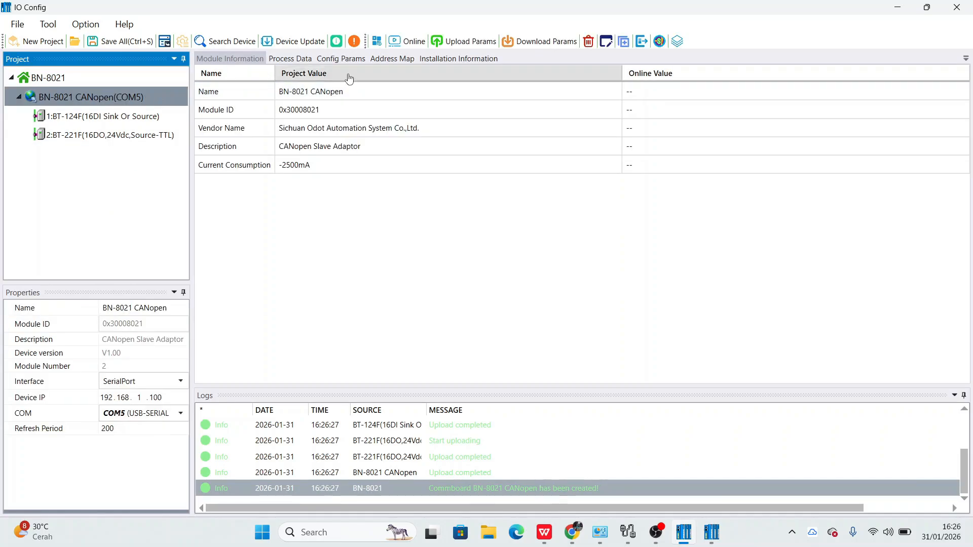
click(338, 60)
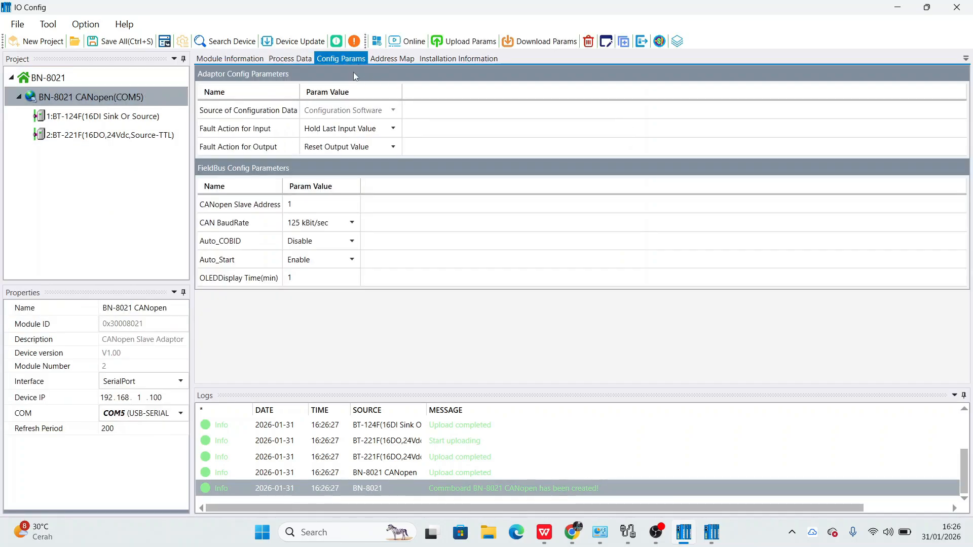
click(295, 202)
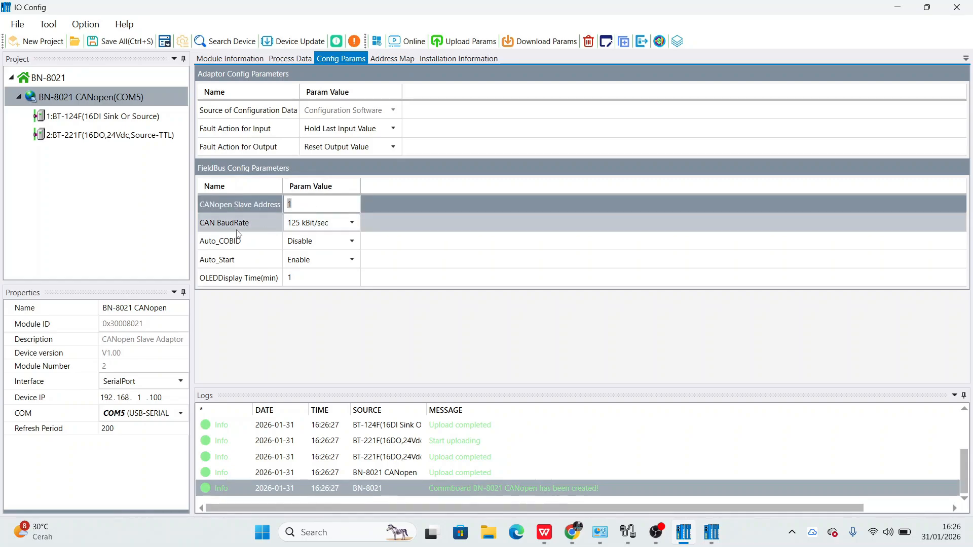
click(330, 223)
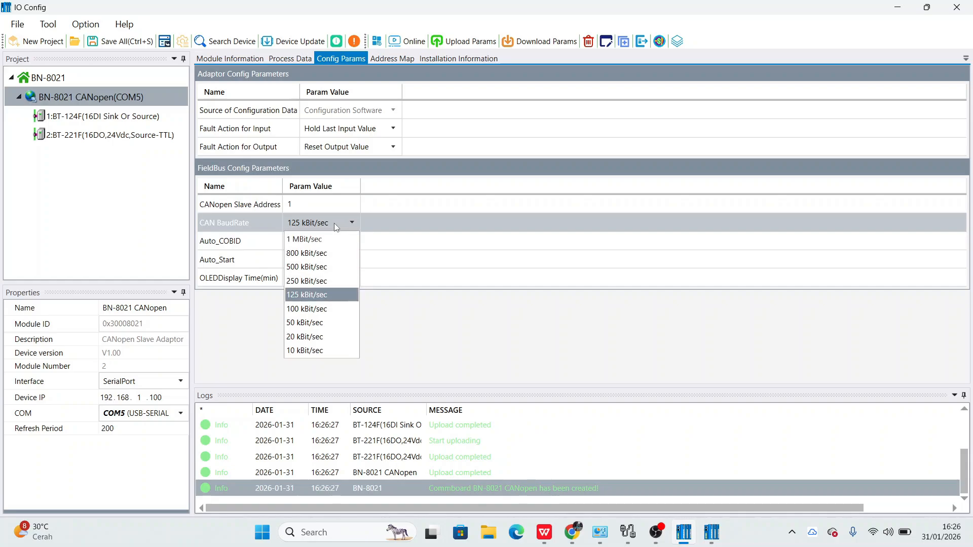
click(334, 223)
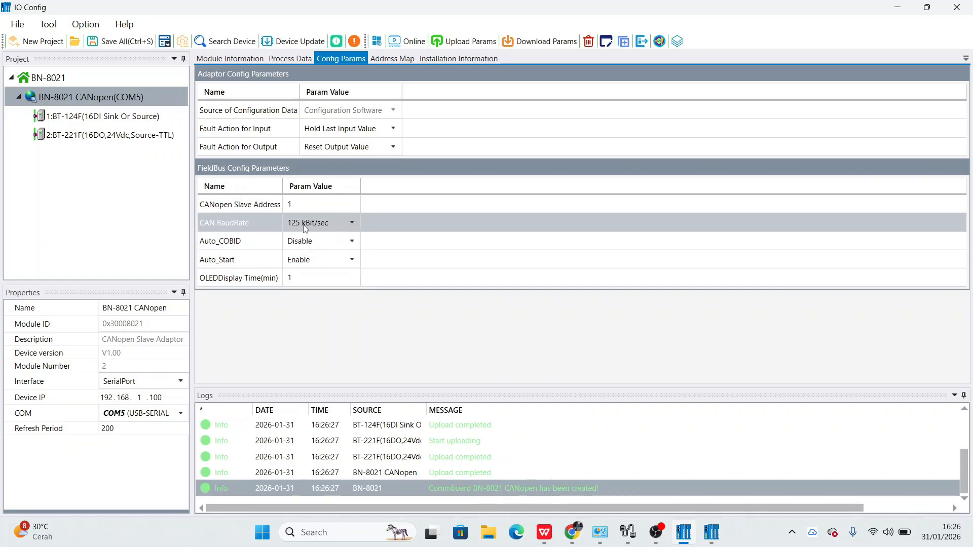
click(309, 225)
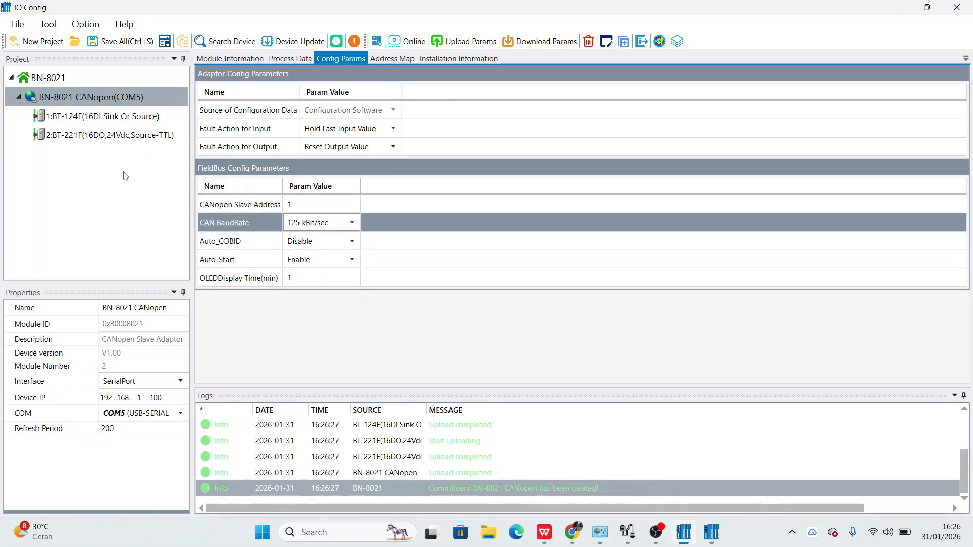
- Review the configuration parameters of the BT-124F input and BT-221F output modules
click(110, 121)
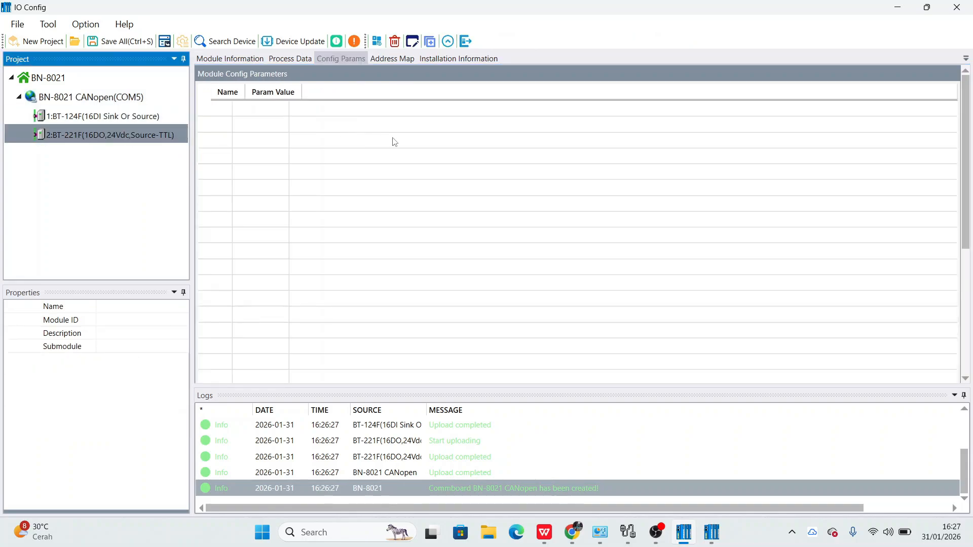
scroll(415, 300, down, 6)
scroll(416, 301, up, 2)
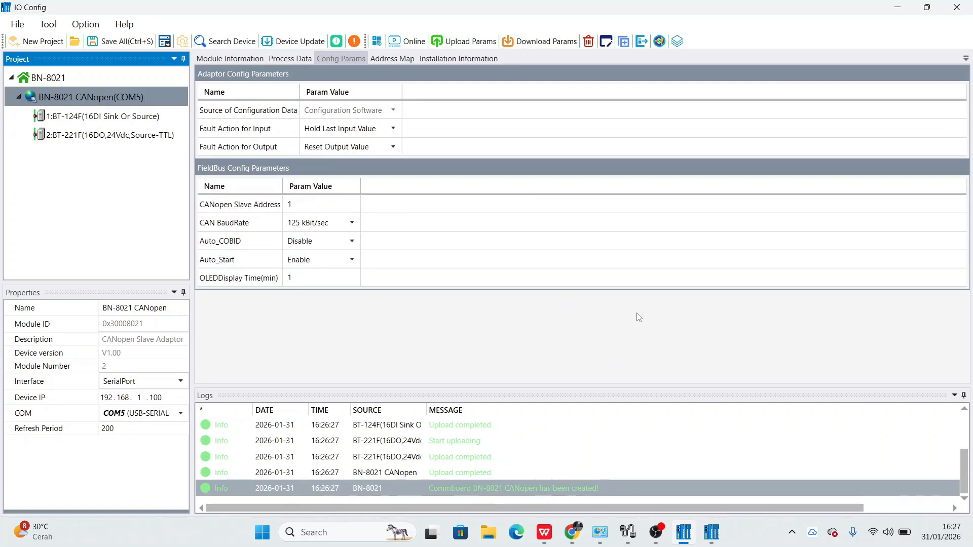
- Switch to the empty IO Config window for the gateway and create a project named MGCANEX
key(alt+Tab)
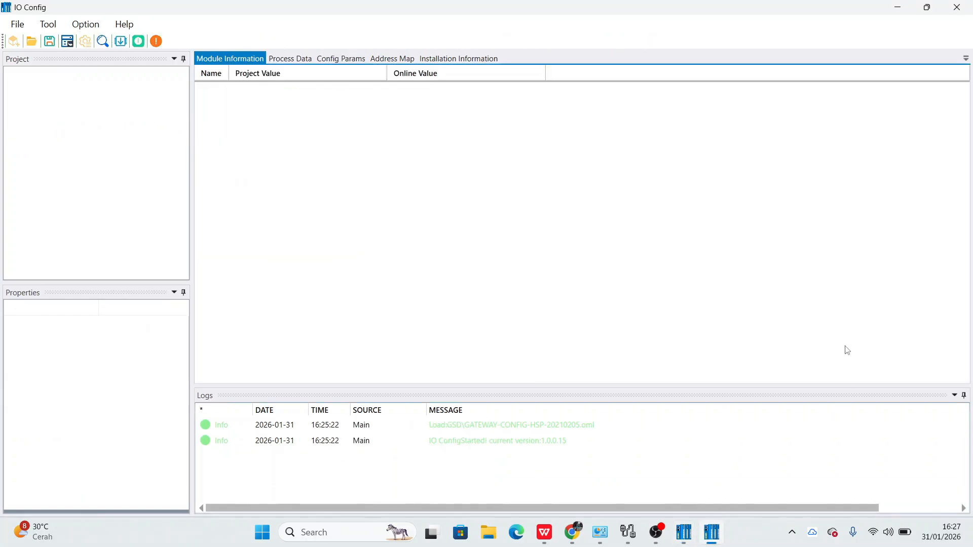
click(13, 43)
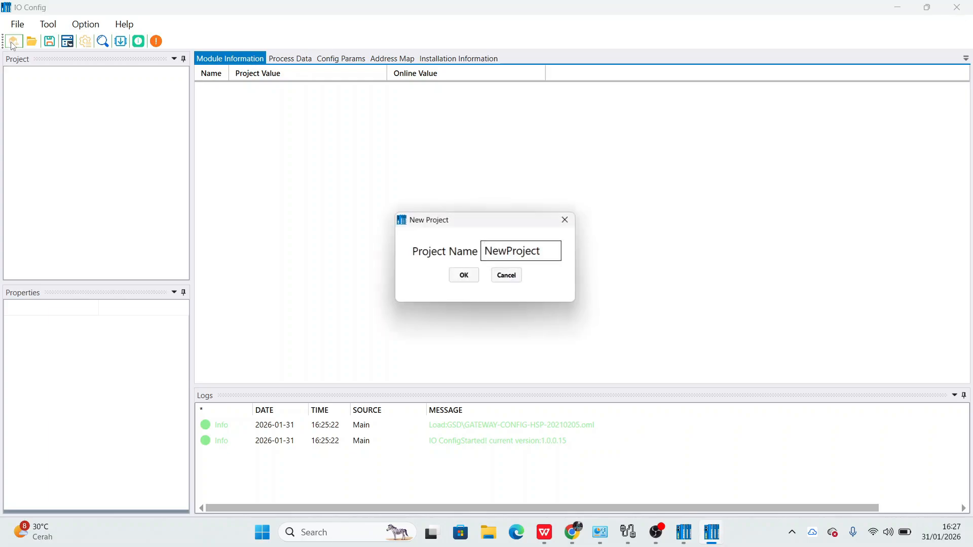
key(ctrl+a)
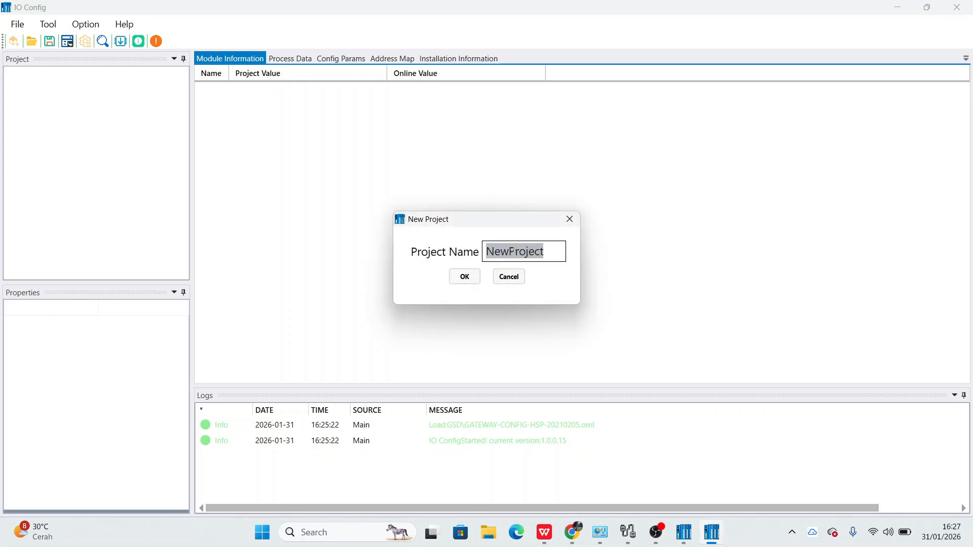
text(MGCA)
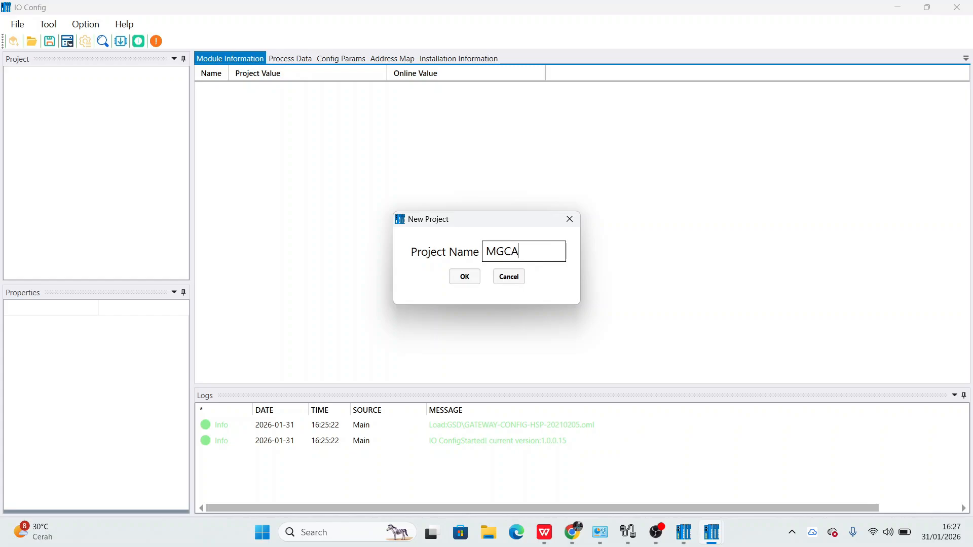
text(NEX)
key(Return)
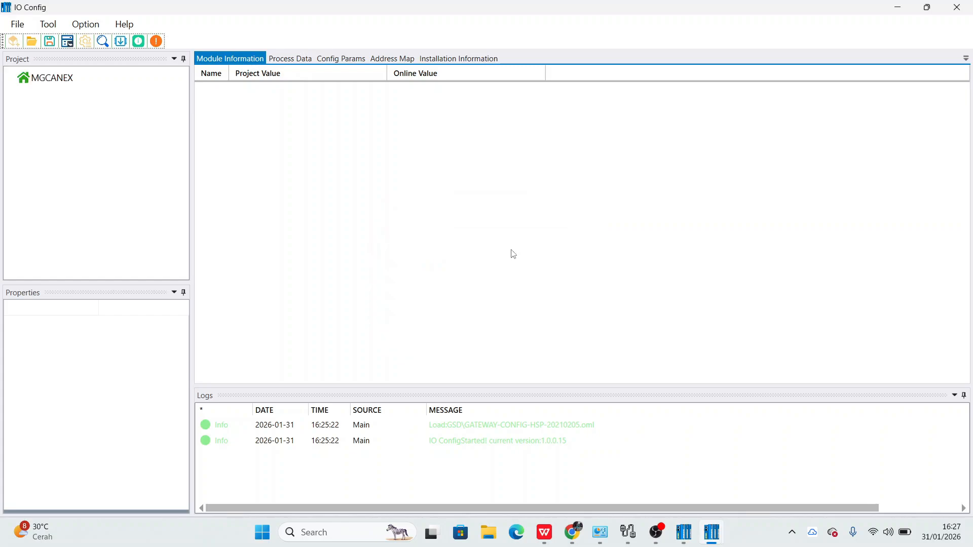
- Search for devices using the Intel(R) Ethernet Connection (4) I219-LM network card
click(114, 75)
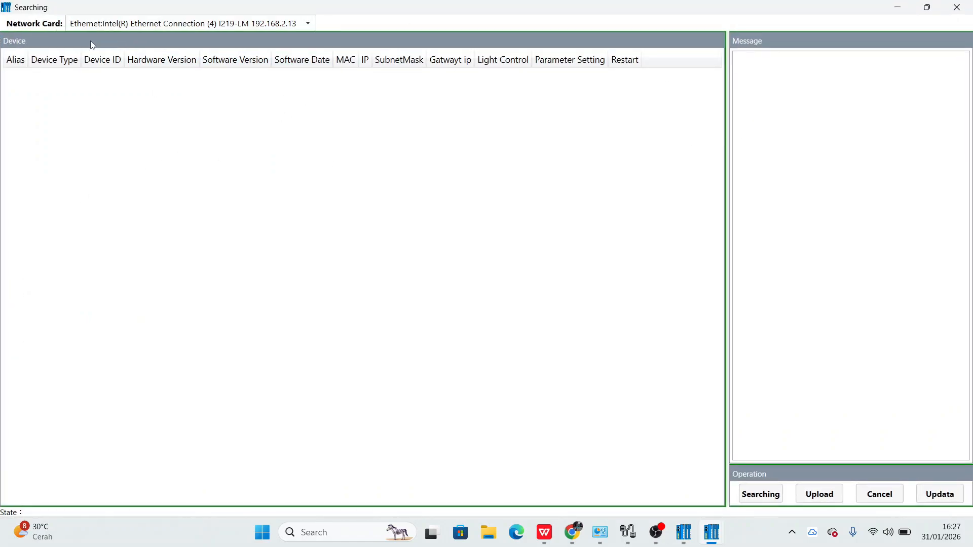
click(311, 19)
click(464, 136)
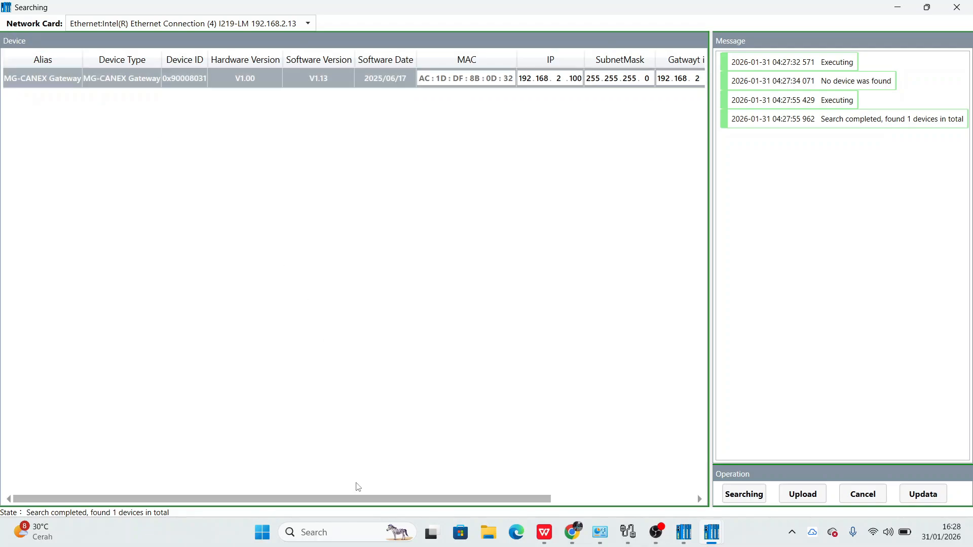
- Check the IP address and gateway IP of the found MG-CANEX gateway and upload the device into the project
drag(358, 499, 481, 499)
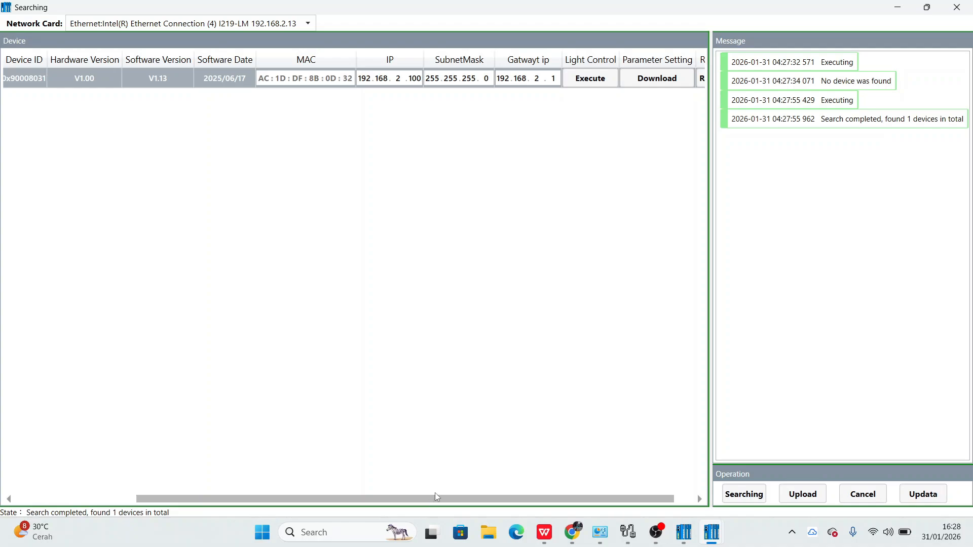
drag(434, 499, 455, 499)
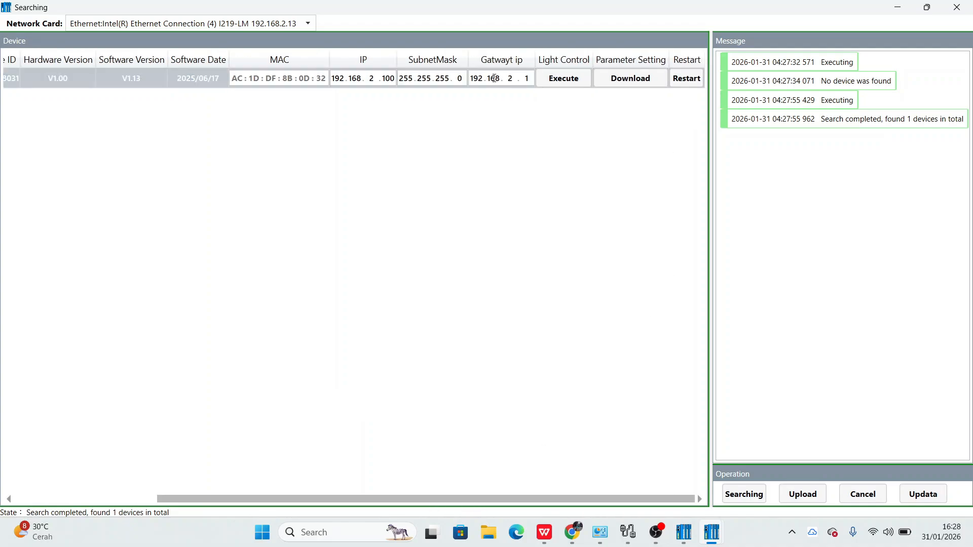
double_click(375, 79)
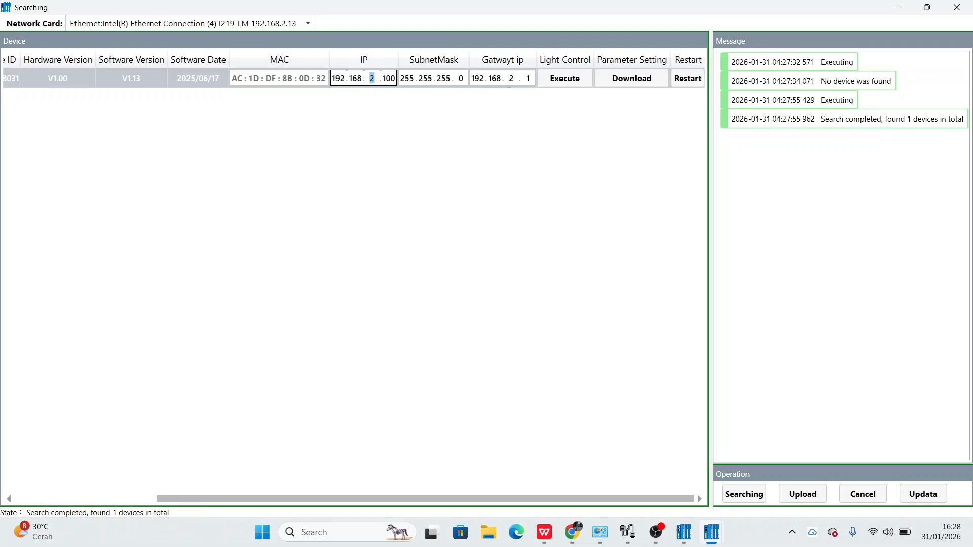
double_click(512, 79)
double_click(374, 76)
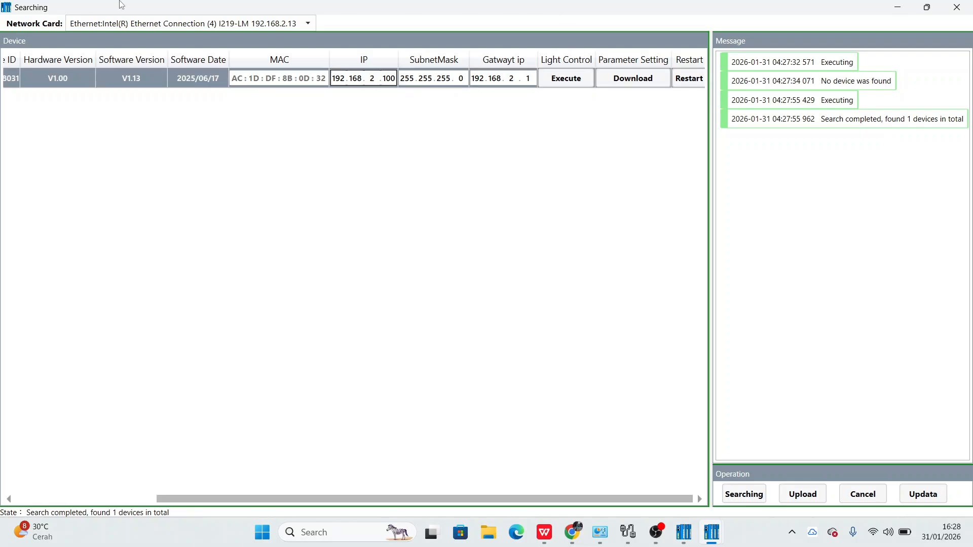
click(802, 494)
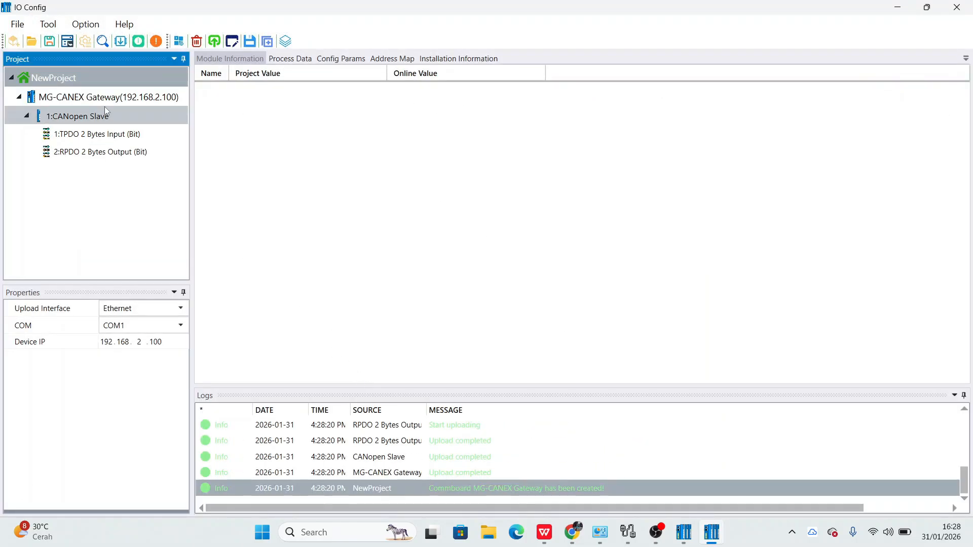
- Examine the MG-CANEX gateway's Modbus TCP and CANopen configuration parameters, including its IP address and CAN baud rate
click(154, 101)
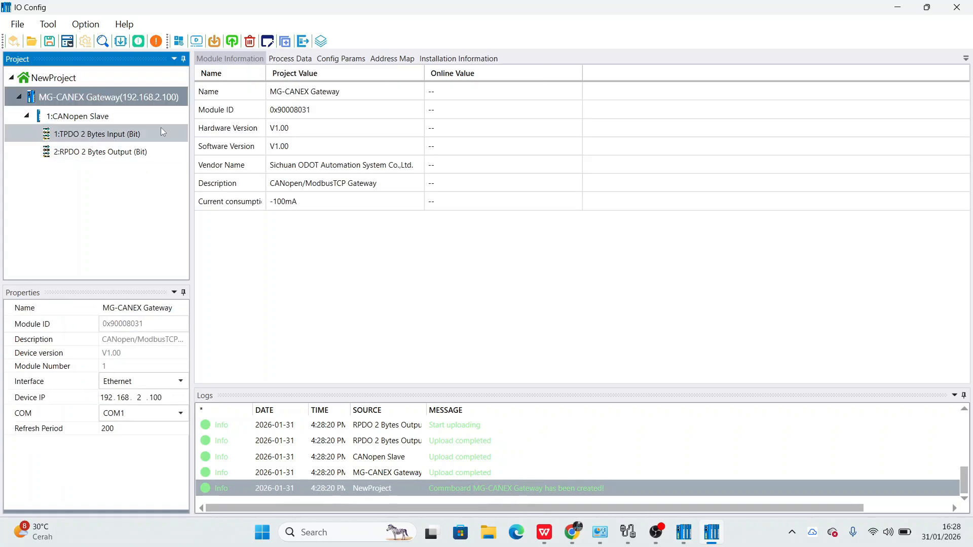
click(359, 61)
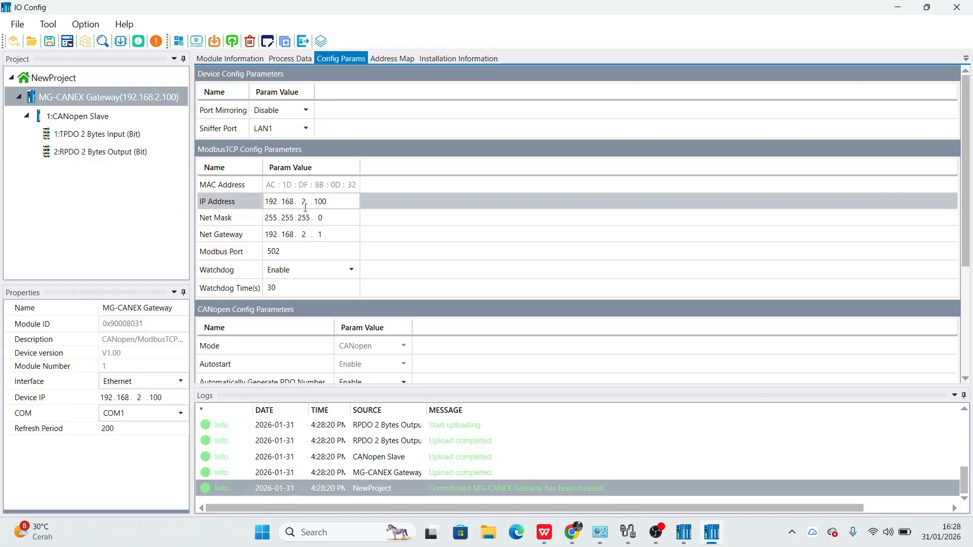
scroll(344, 284, down, 1)
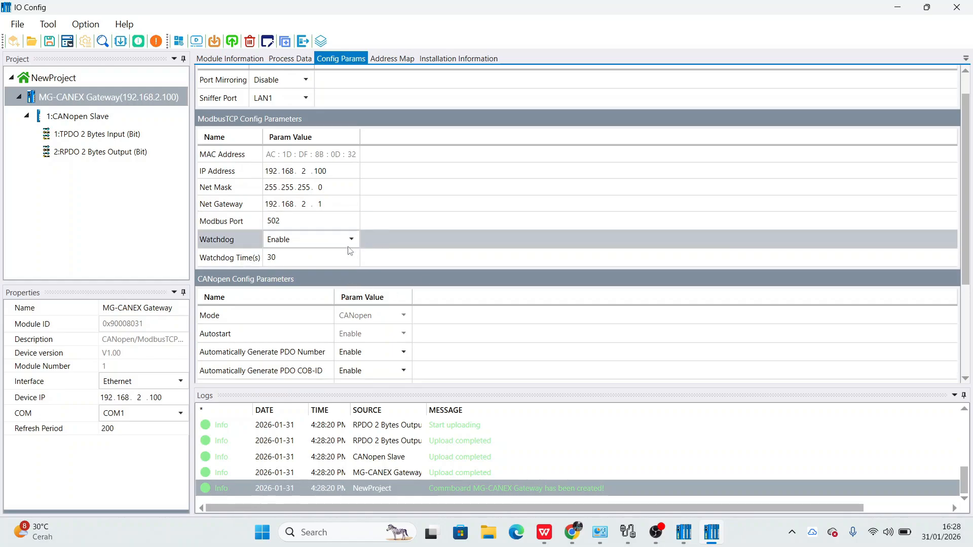
scroll(293, 242, down, 4)
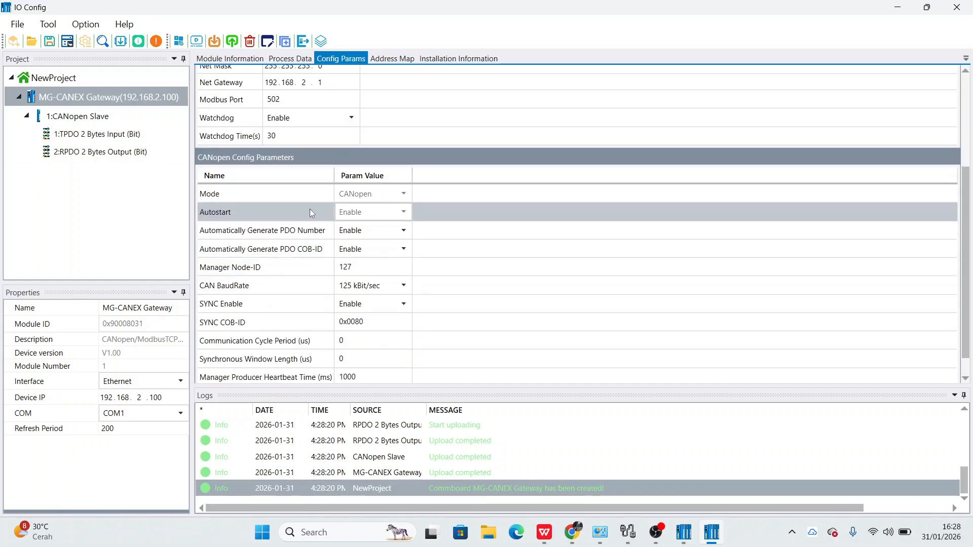
scroll(313, 217, down, 1)
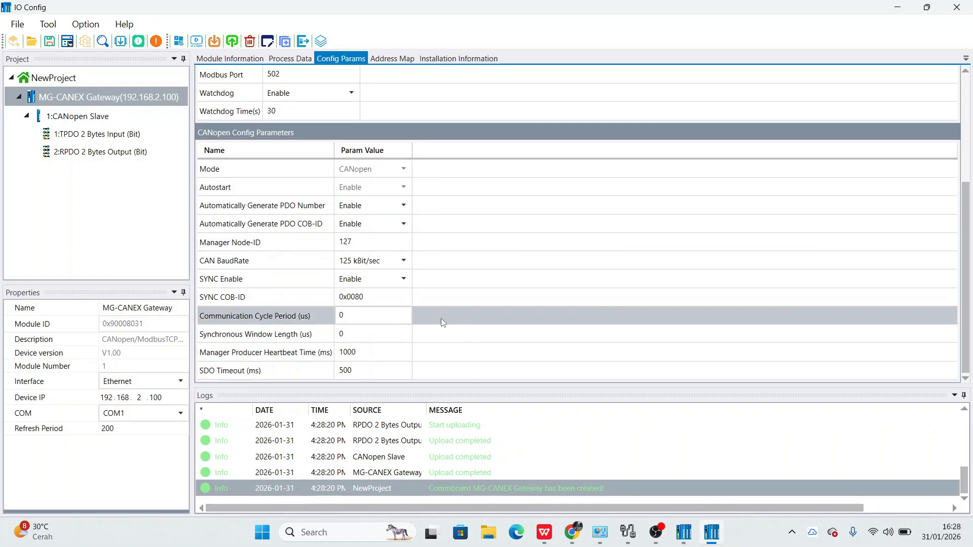
click(366, 266)
click(367, 266)
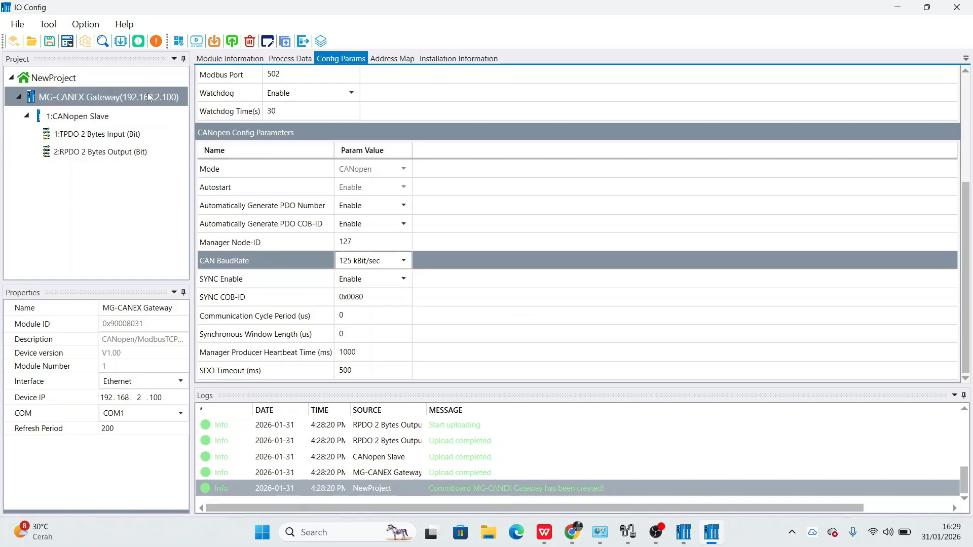
- Review the available CANopen Slave module in the MG-CANEX gateway's Module Manager and accept the existing selection
right_click(102, 96)
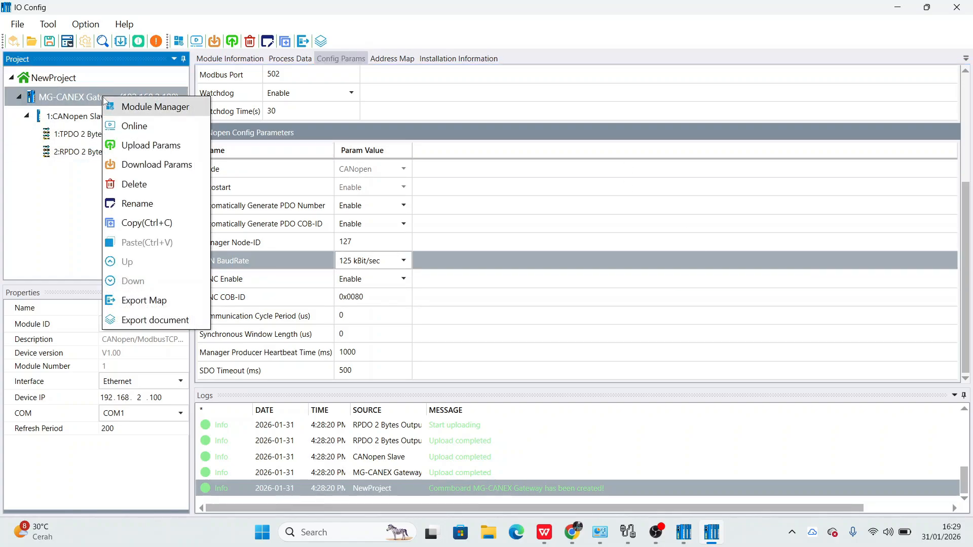
click(114, 108)
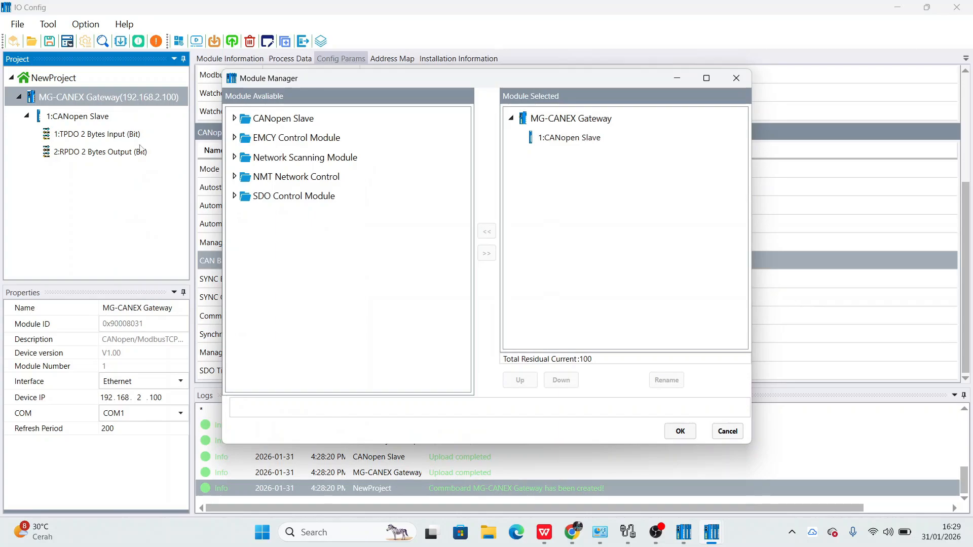
click(235, 118)
click(303, 137)
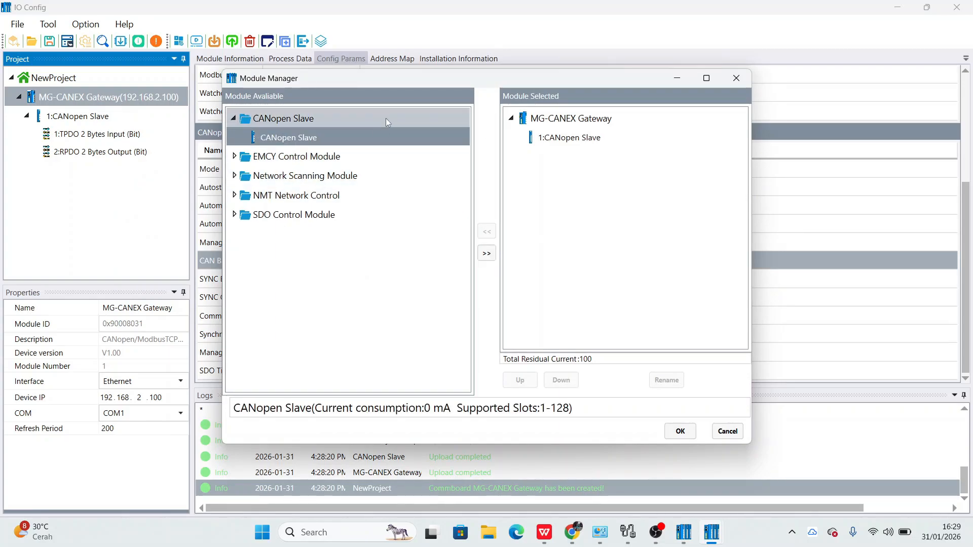
click(679, 431)
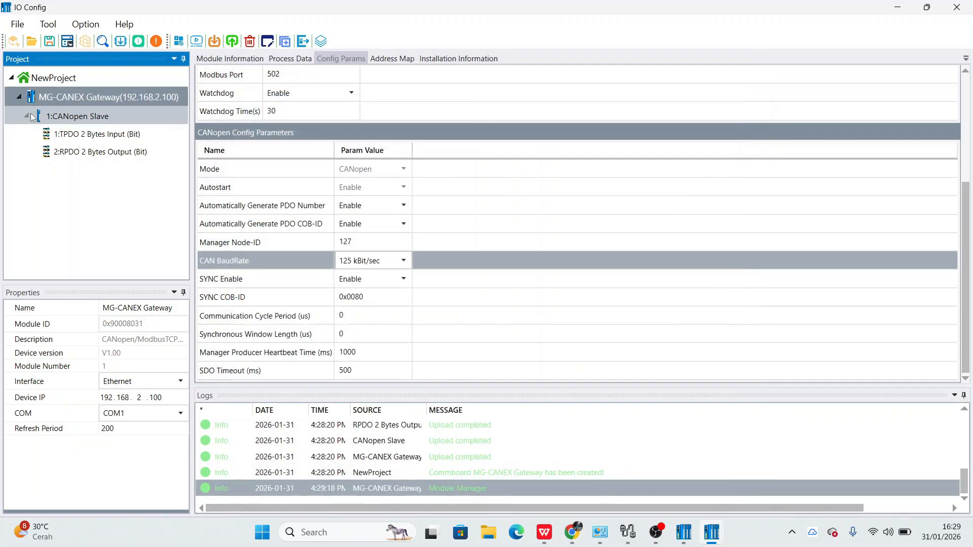
- View the CANopen Slave's configuration parameters and list the available submodules in its Submodule Manager
click(96, 118)
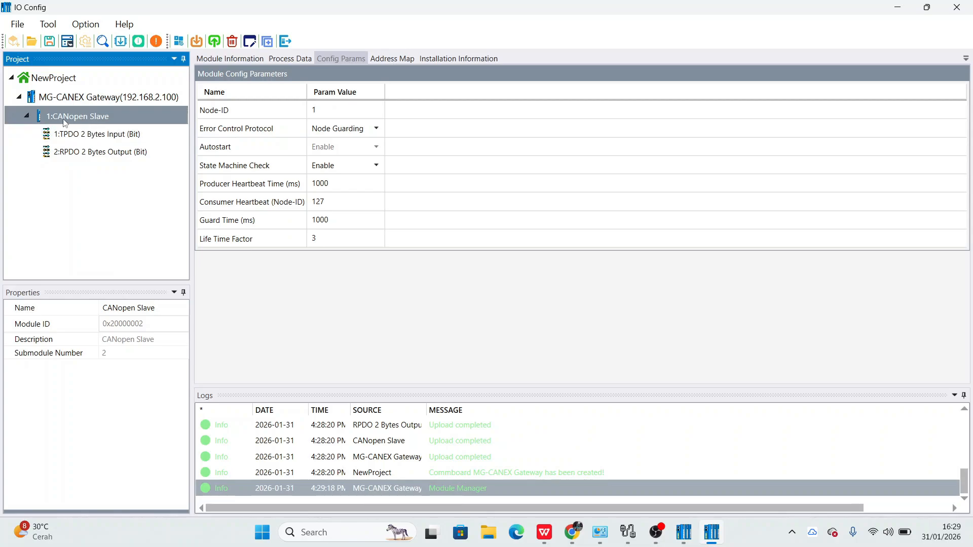
right_click(108, 124)
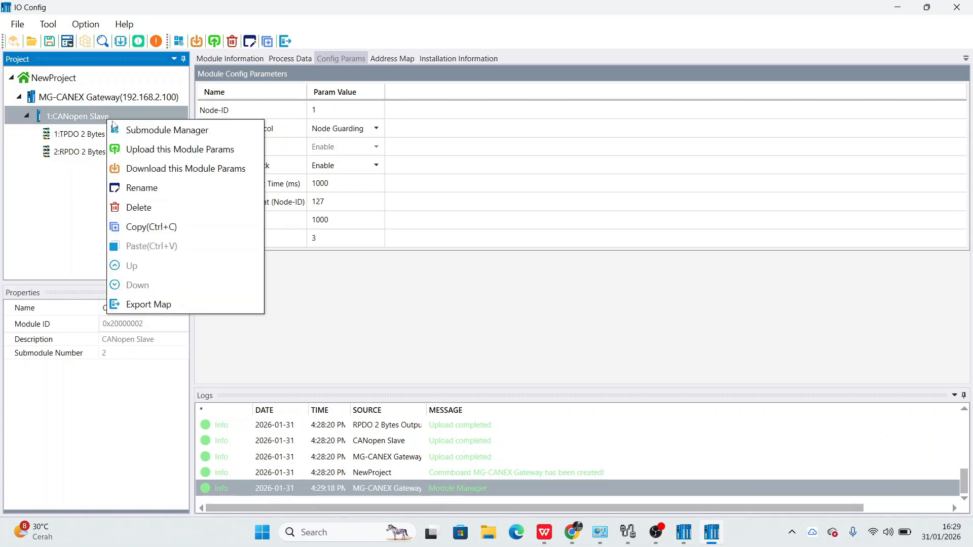
click(147, 131)
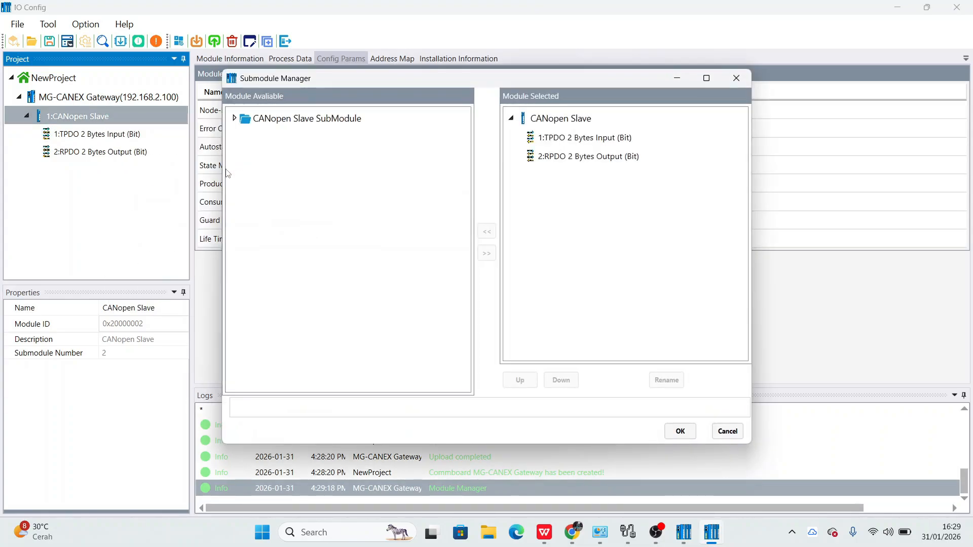
click(235, 119)
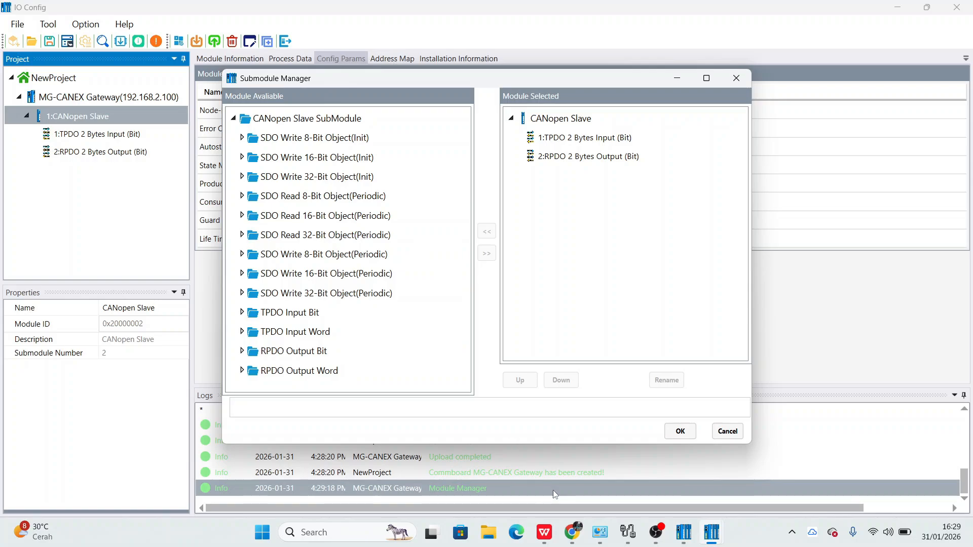
- Switch to the MG-CANEX user manual in the browser and examine the object index table in section 7.1.2 Remote IO address query
click(573, 534)
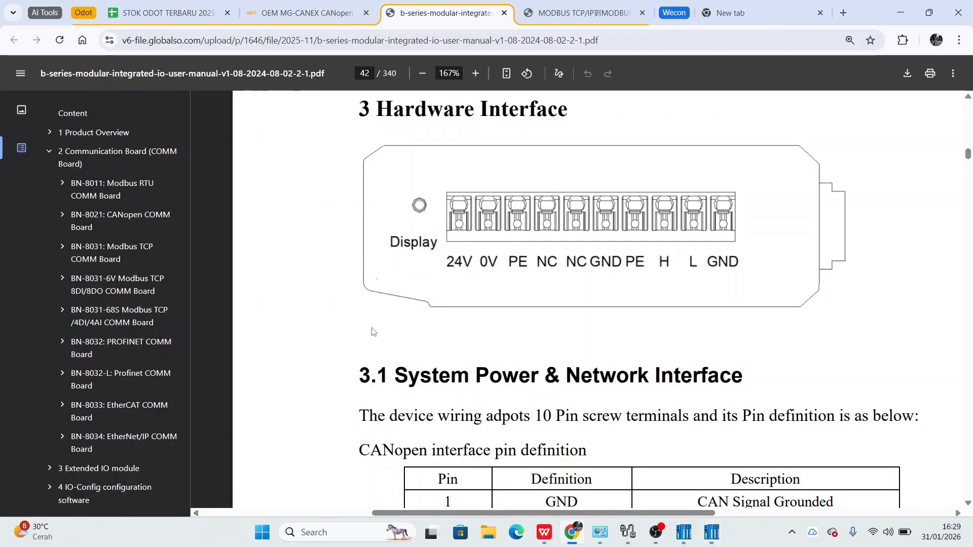
click(535, 15)
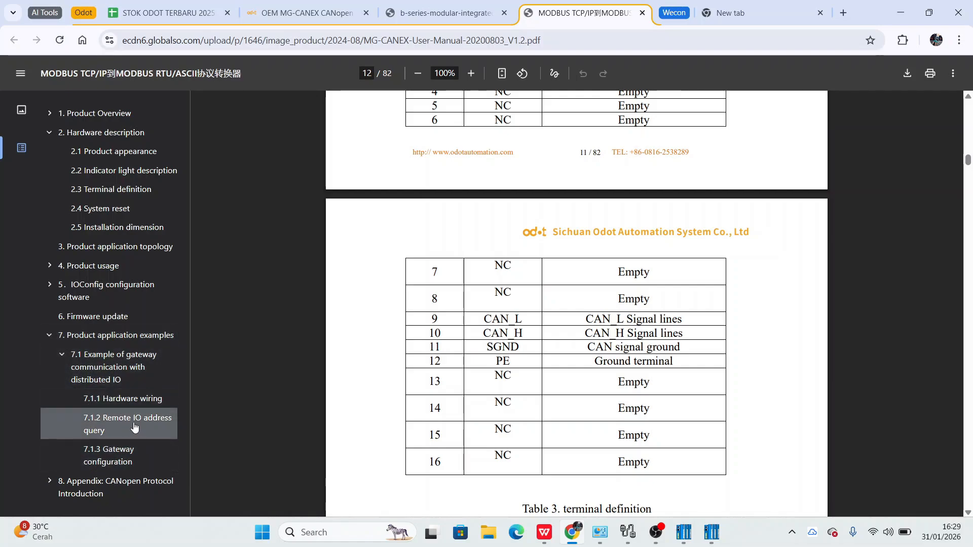
click(94, 421)
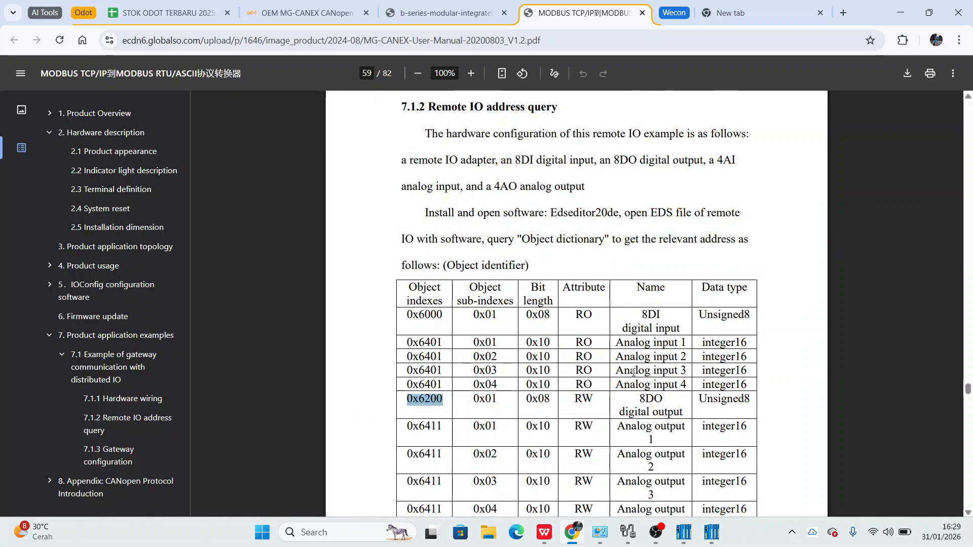
scroll(633, 372, down, 9)
scroll(639, 412, up, 2)
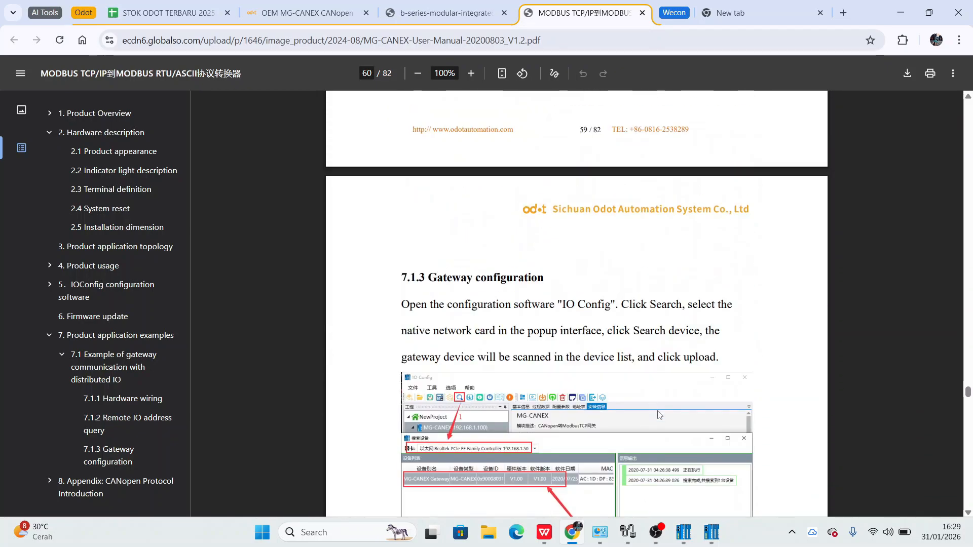
scroll(659, 415, up, 15)
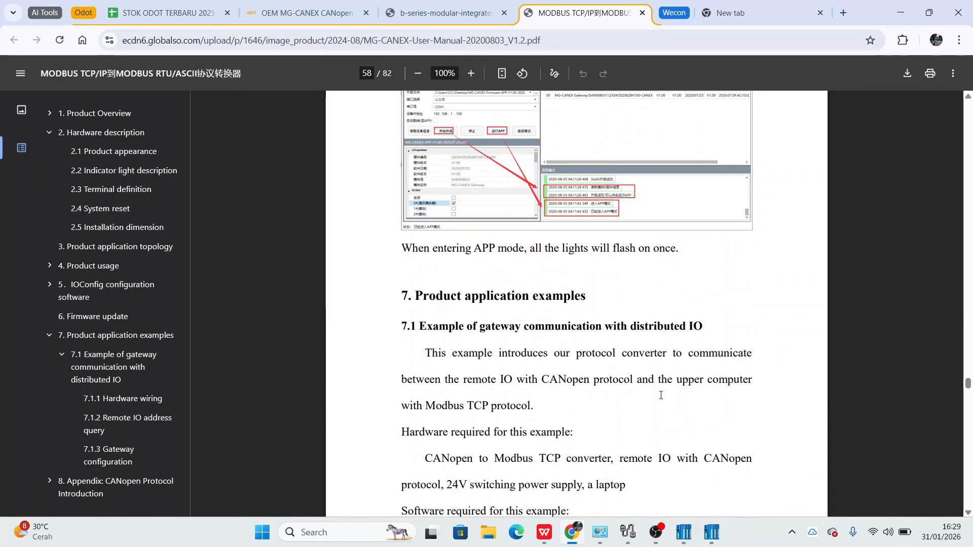
scroll(660, 395, up, 15)
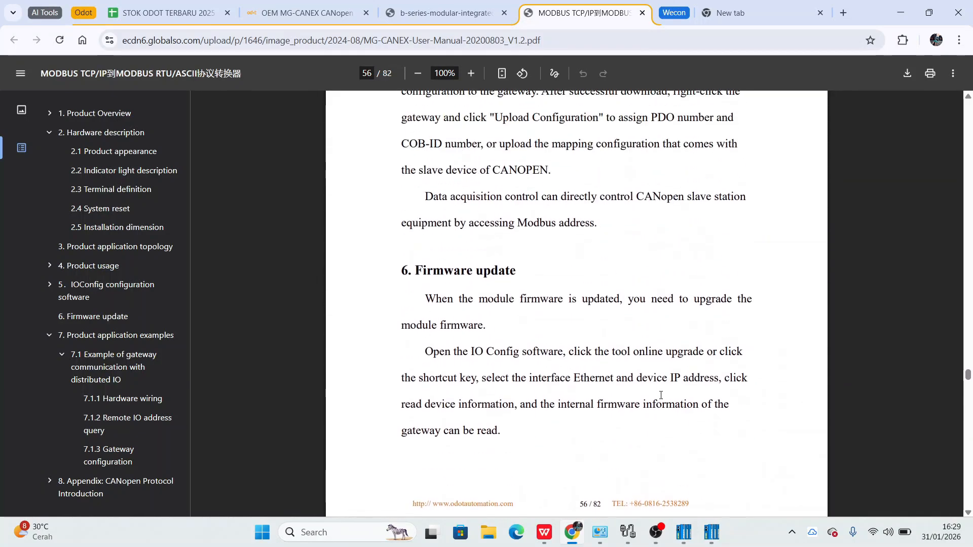
scroll(661, 395, down, 15)
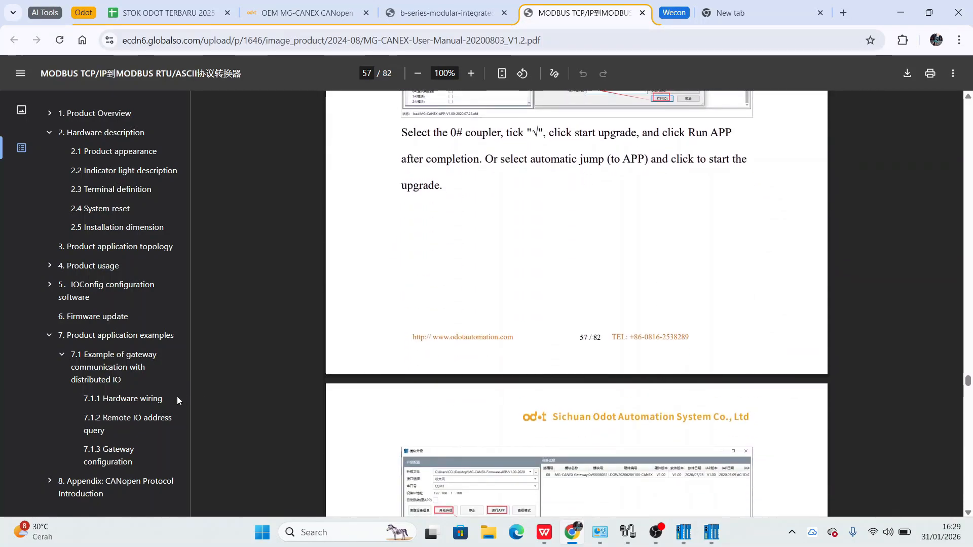
- Read section 7.1.3 Gateway configuration of the manual through to the TPDO and RPDO object identifier settings
click(109, 455)
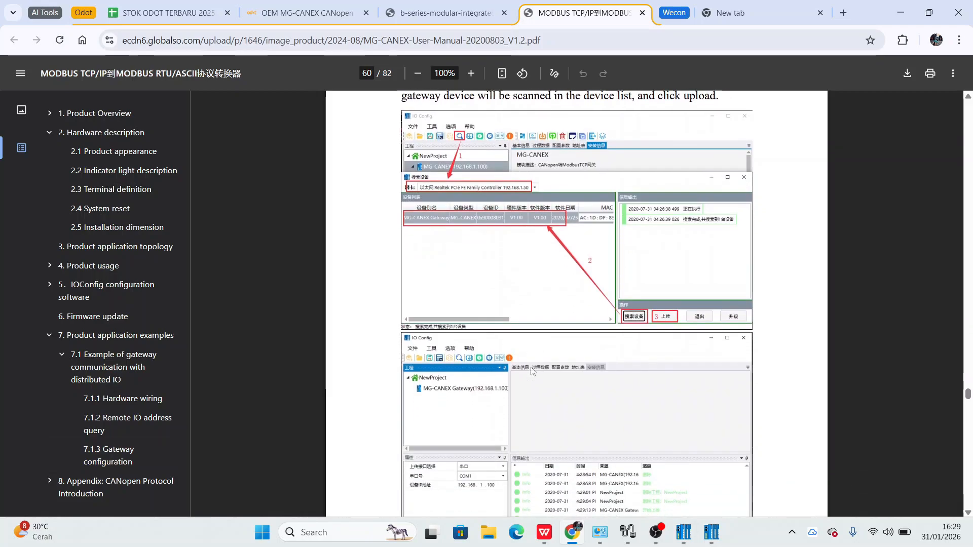
scroll(531, 371, down, 20)
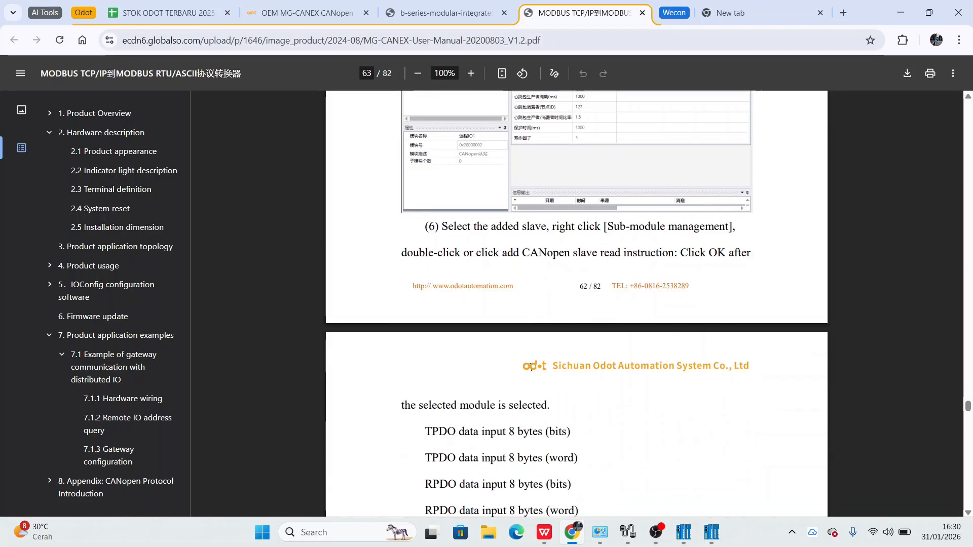
scroll(531, 368, down, 15)
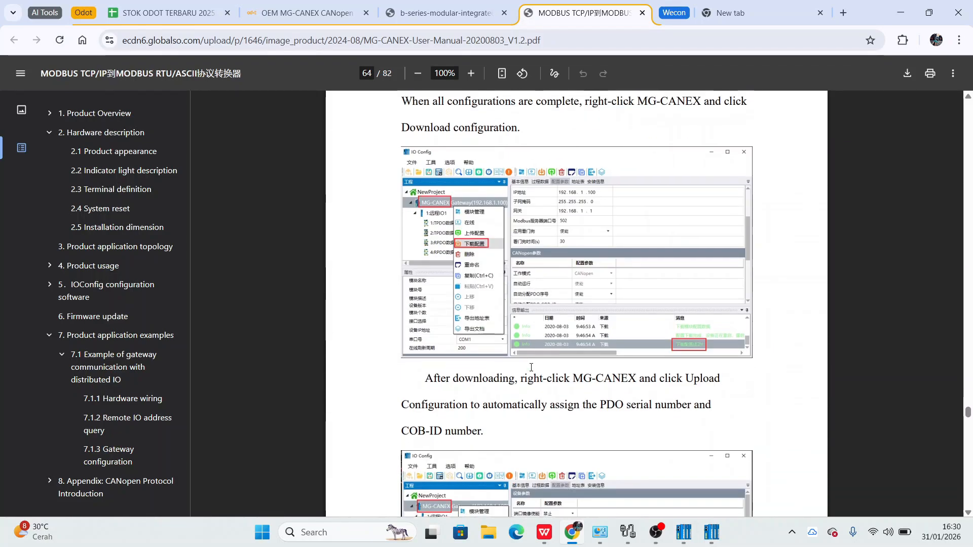
scroll(530, 367, down, 15)
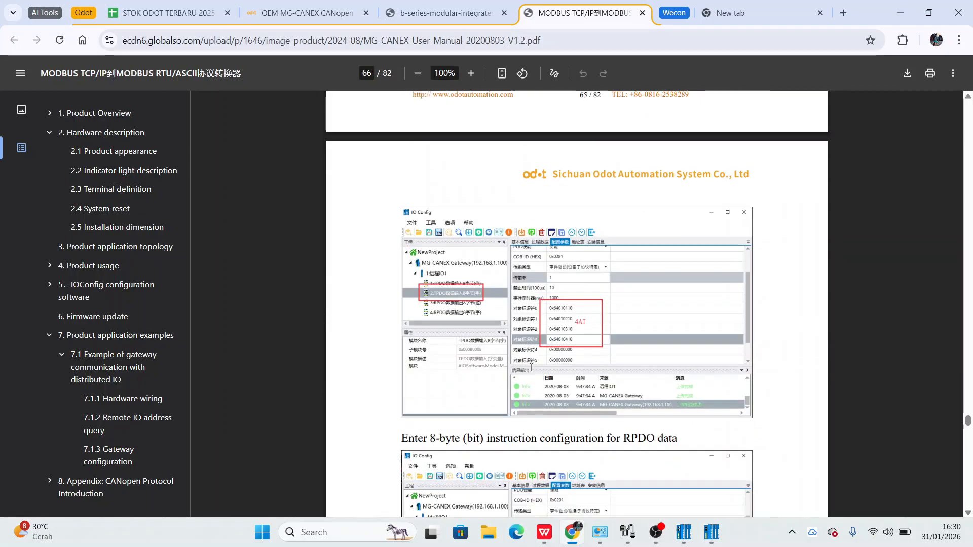
scroll(530, 367, up, 9)
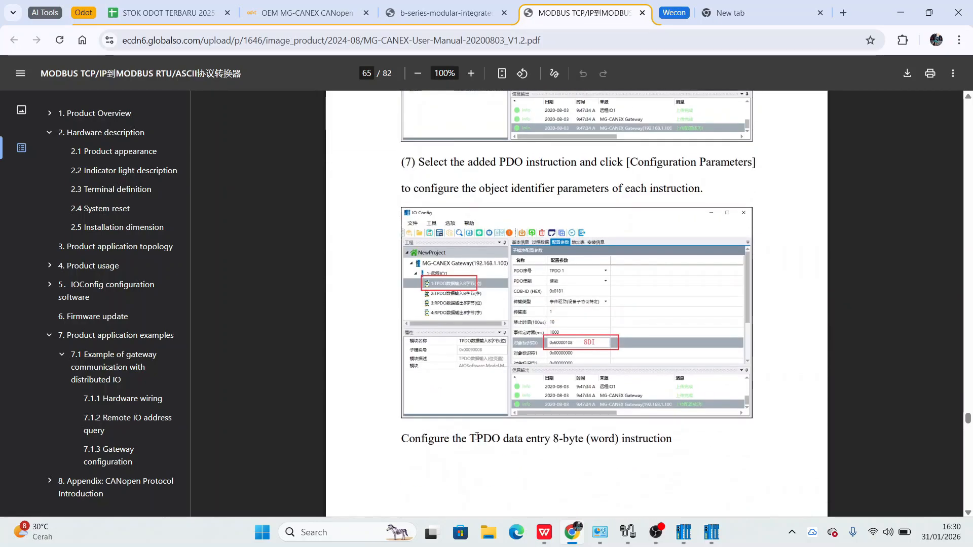
triple_click(477, 436)
- Review step 6 of the gateway configuration section for the TPDO and RPDO submodules to add to the CANopen slave
scroll(478, 426, up, 10)
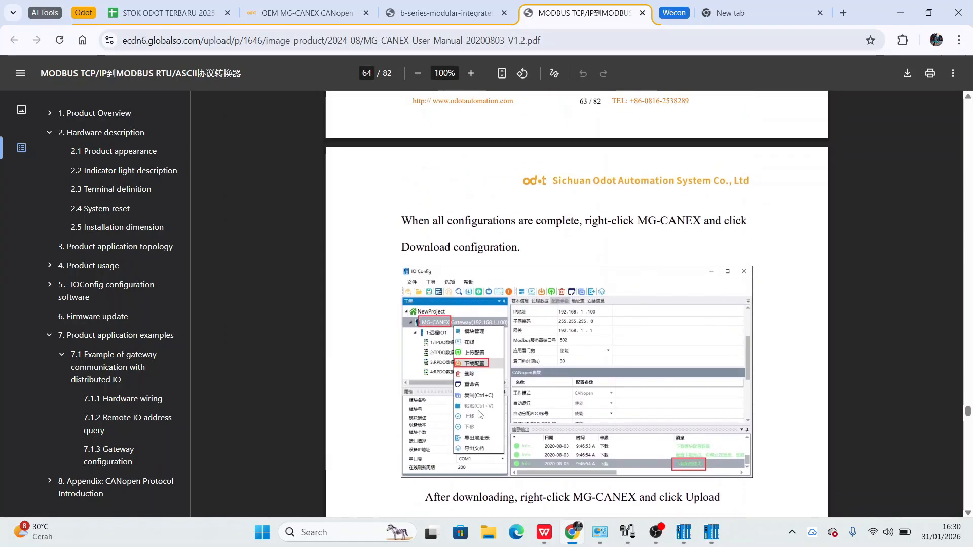
scroll(480, 414, down, 3)
scroll(480, 413, up, 12)
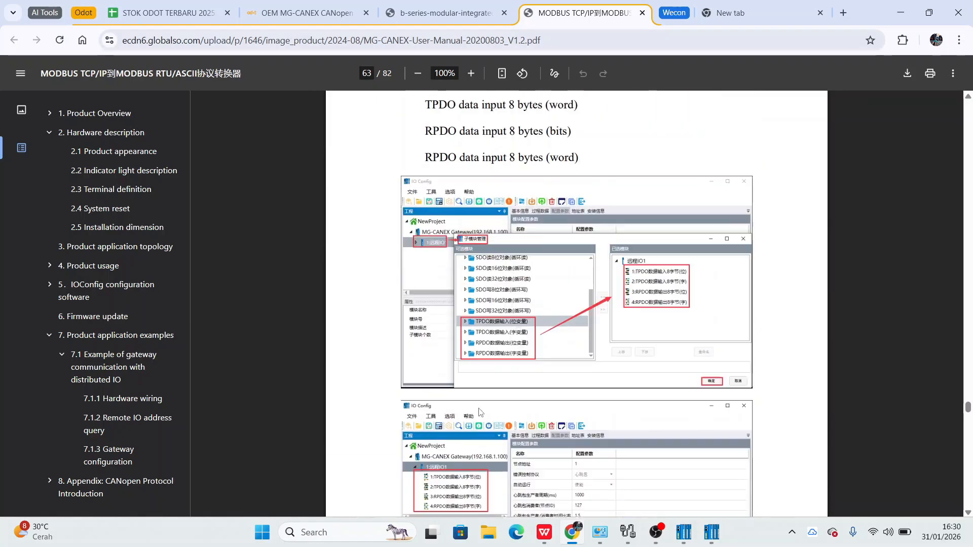
scroll(480, 411, up, 5)
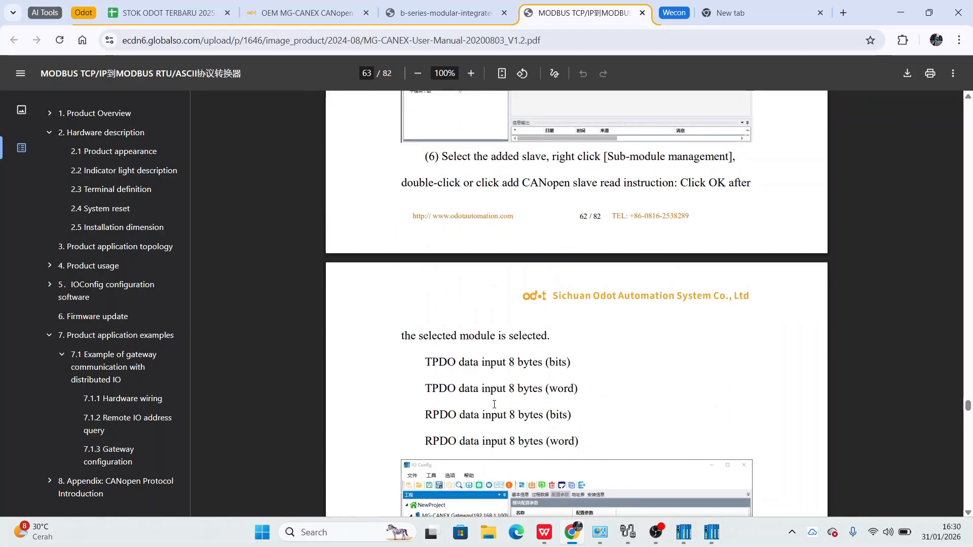
triple_click(449, 363)
triple_click(440, 387)
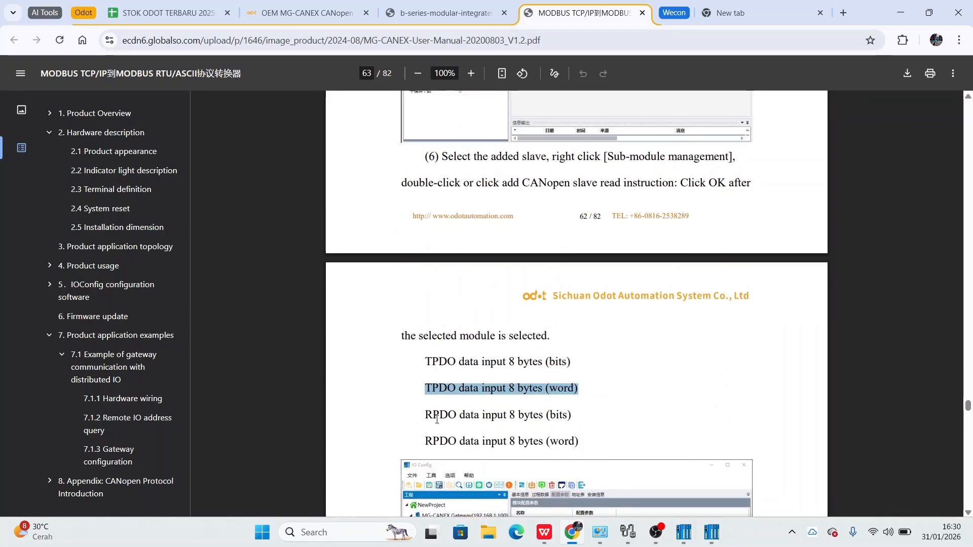
triple_click(437, 417)
click(443, 458)
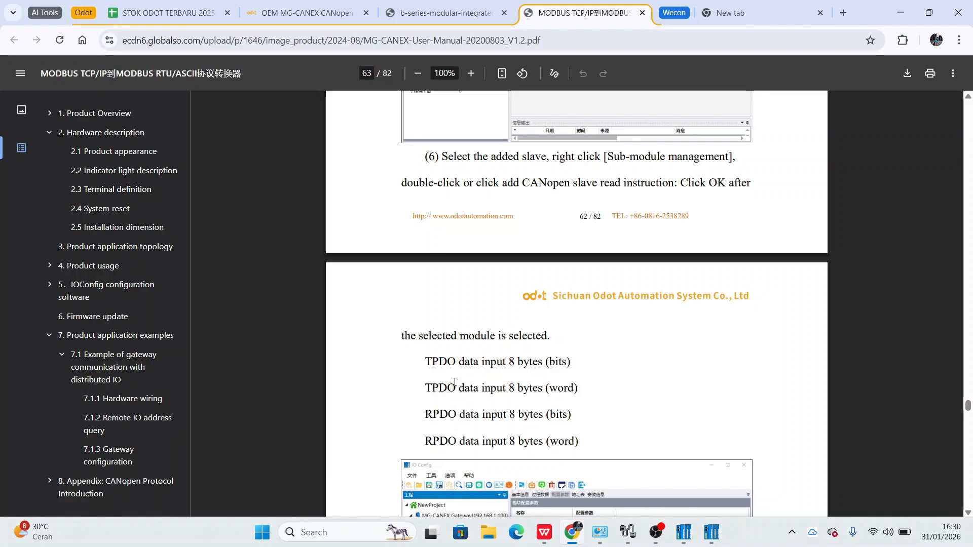
- Return to section 7.1.2 of the manual and check the object indexes and bit lengths of the remote IO
scroll(454, 383, up, 20)
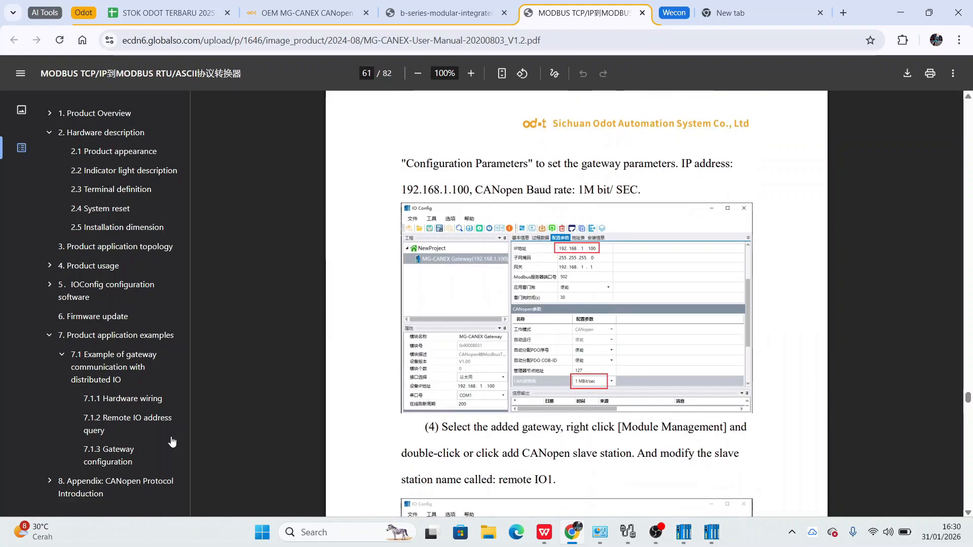
click(136, 428)
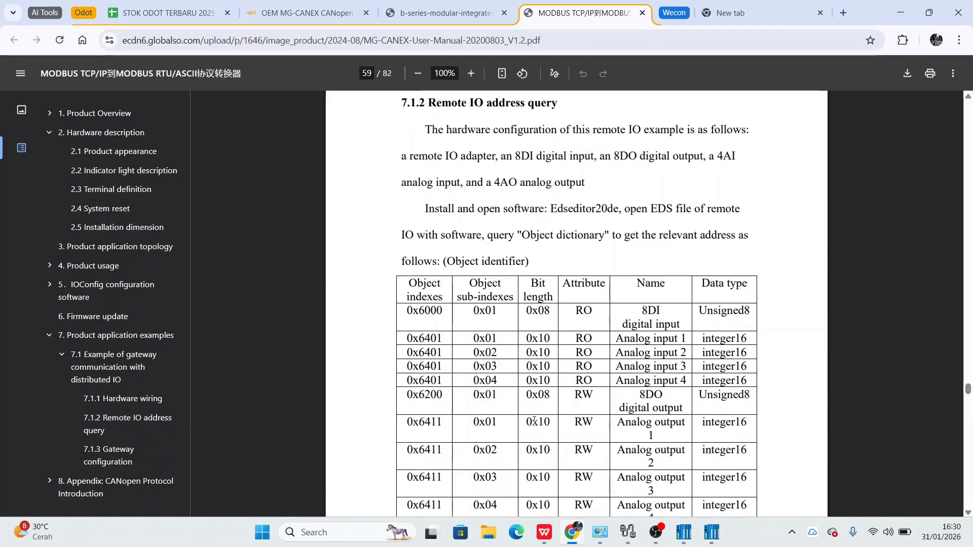
scroll(534, 420, down, 2)
- Switch back to IO Config's Submodule Manager and list the submodules under TPDO Input Bit and RPDO Output Bit
click(712, 534)
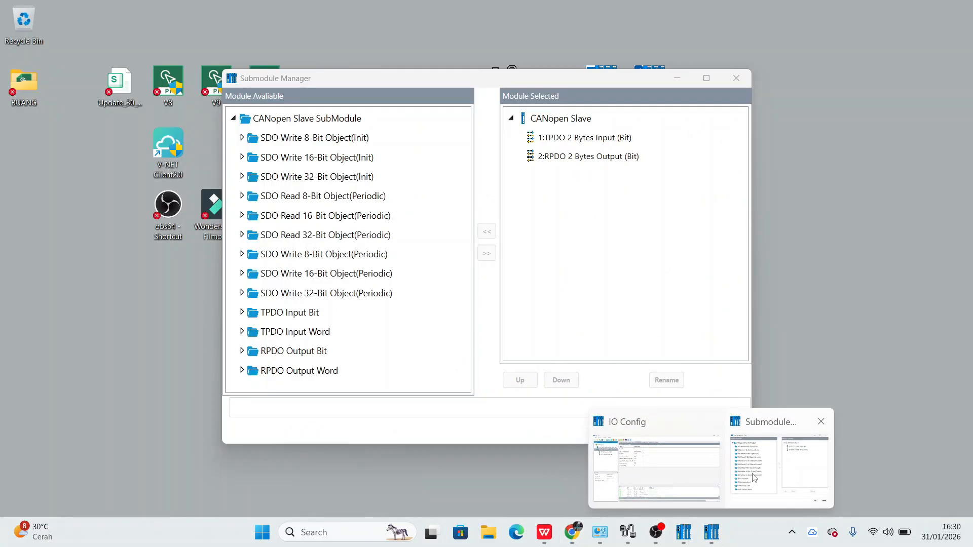
click(742, 475)
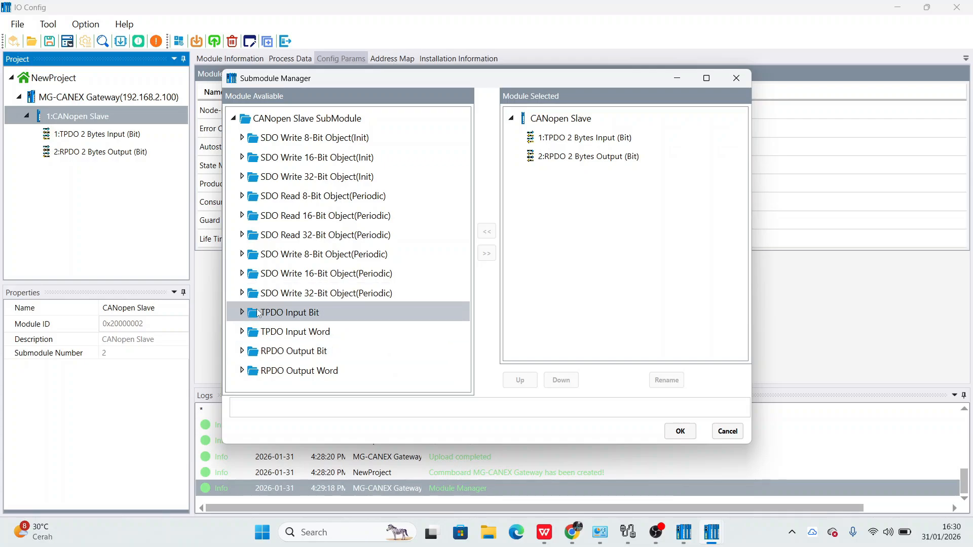
click(242, 313)
scroll(314, 299, down, 3)
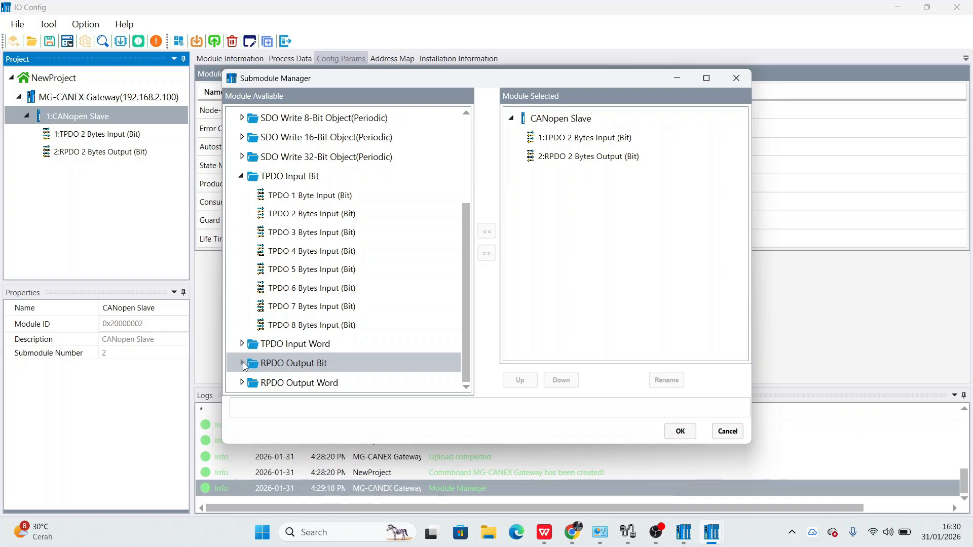
click(242, 363)
scroll(304, 355, down, 1)
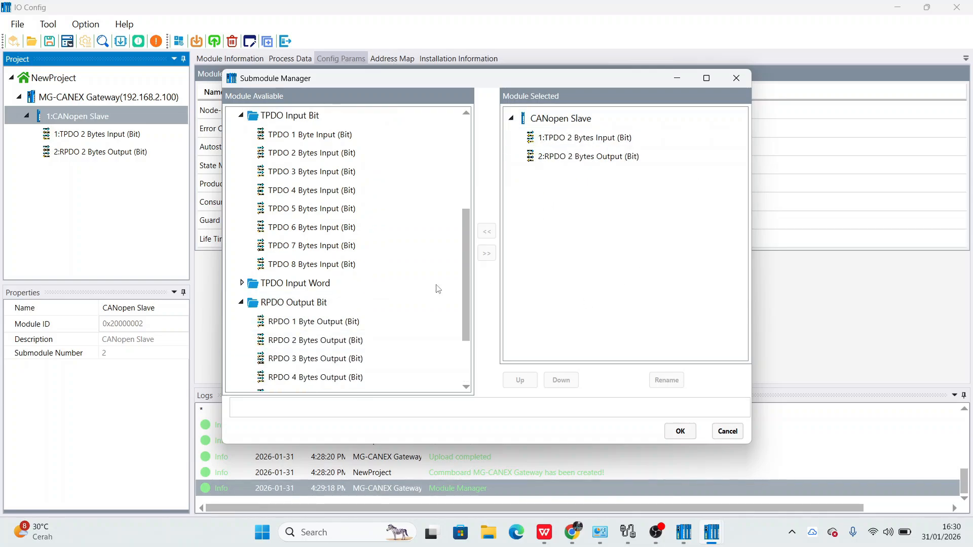
- Add RPDO 1 Byte Output (Bit) to the CANopen Slave's selected submodules, remove it again and accept the selection
double_click(388, 328)
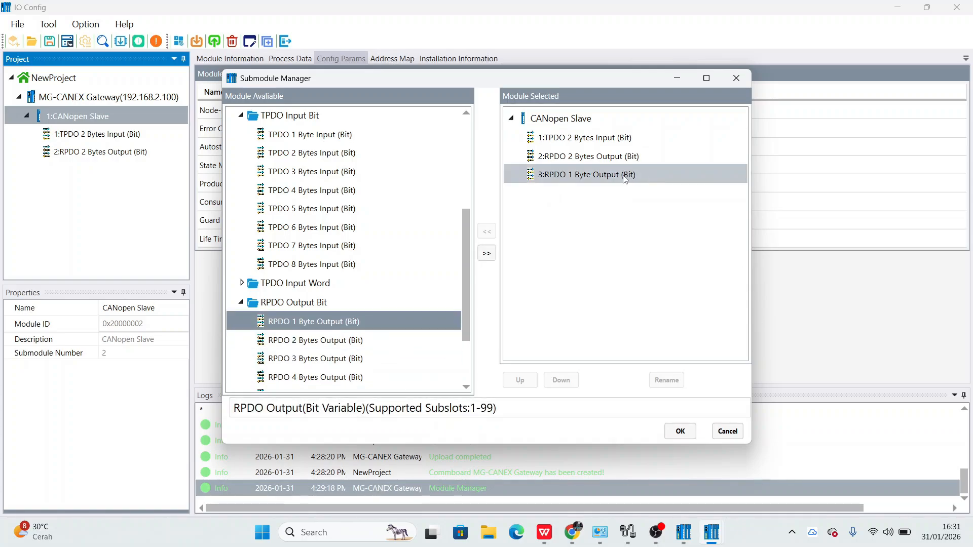
click(582, 175)
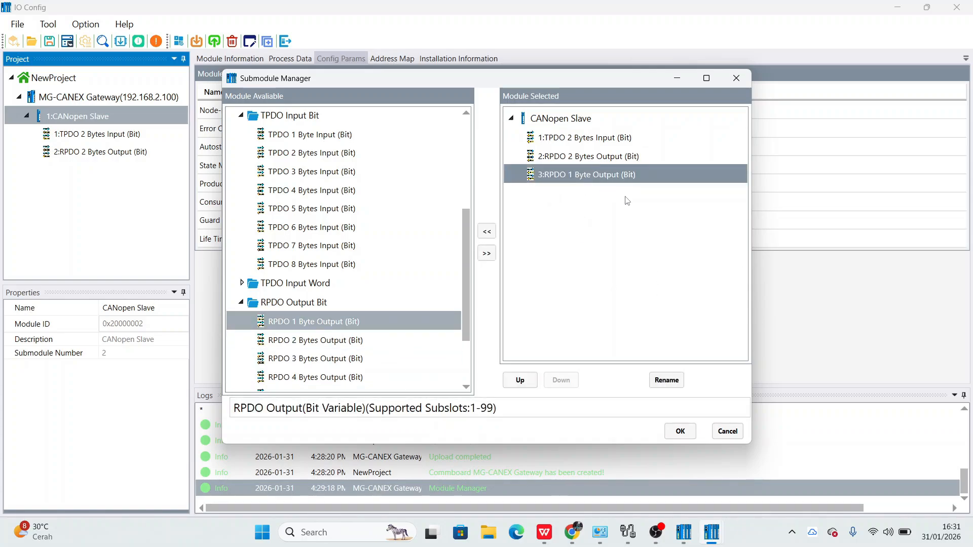
click(486, 231)
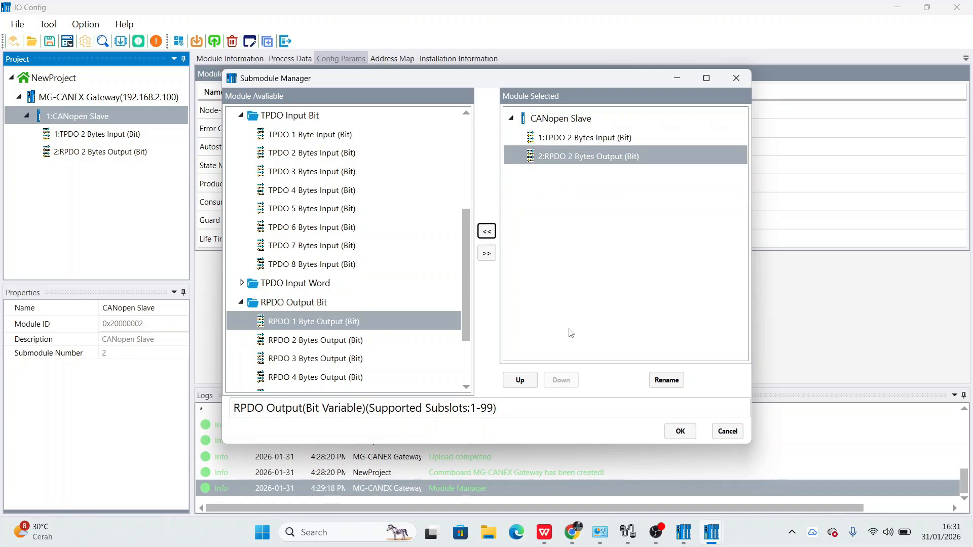
click(694, 434)
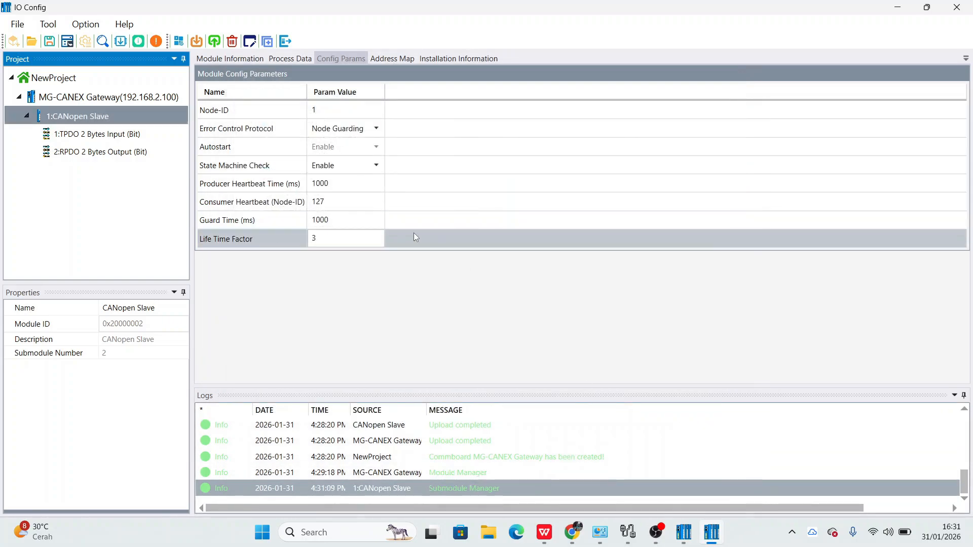
- Check the Node-ID in the CANopen Slave's configuration parameters
double_click(107, 123)
double_click(114, 115)
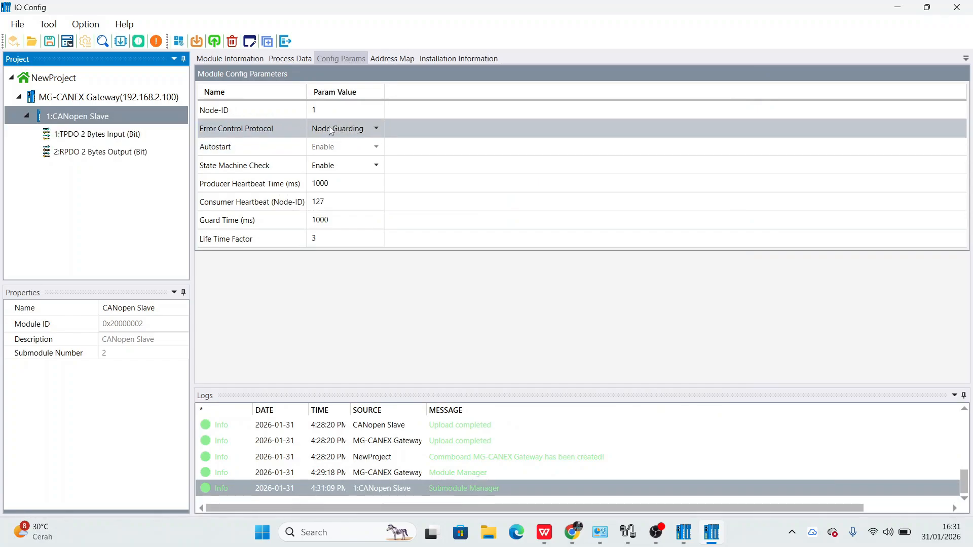
click(332, 112)
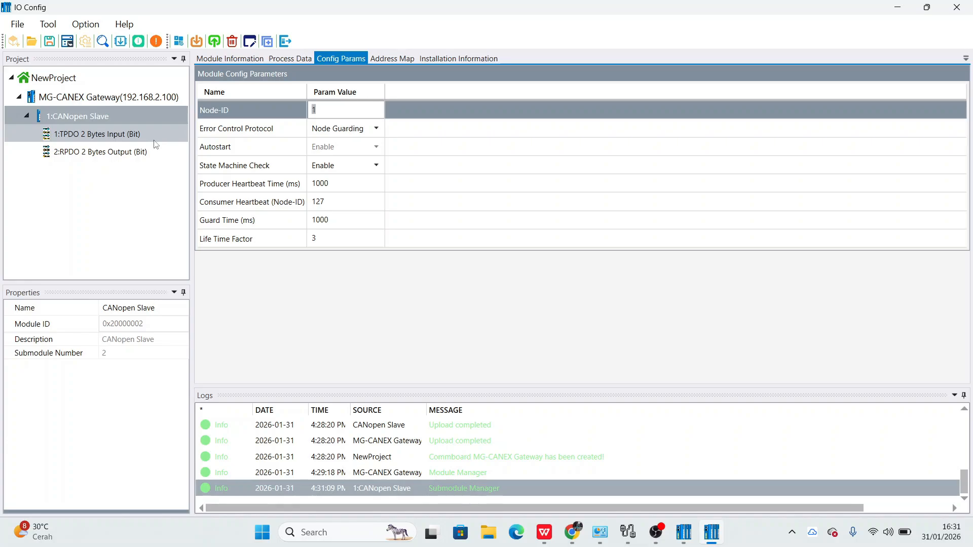
- Compare the configuration parameters and object identifiers of the TPDO 2 Bytes Input (Bit) and RPDO 2 Bytes Output (Bit) submodules
click(121, 138)
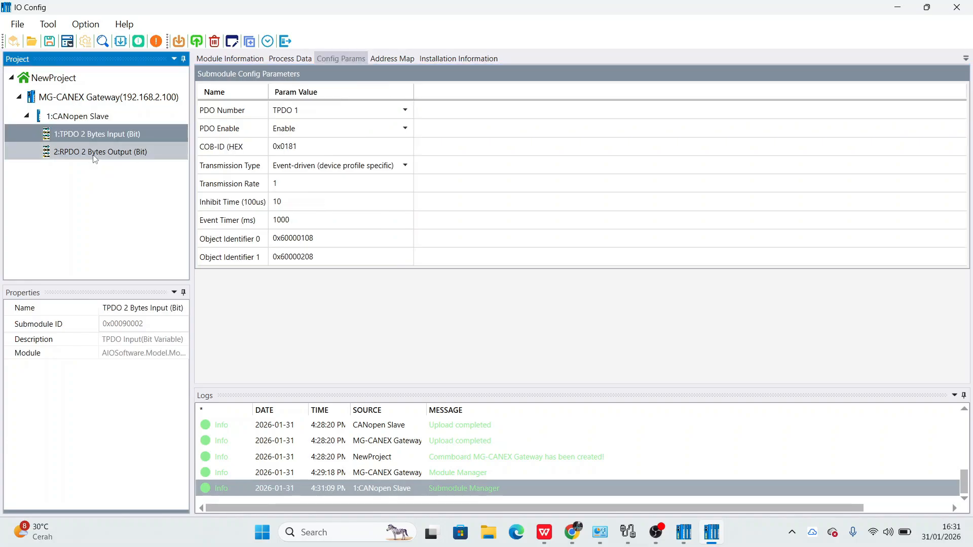
click(107, 148)
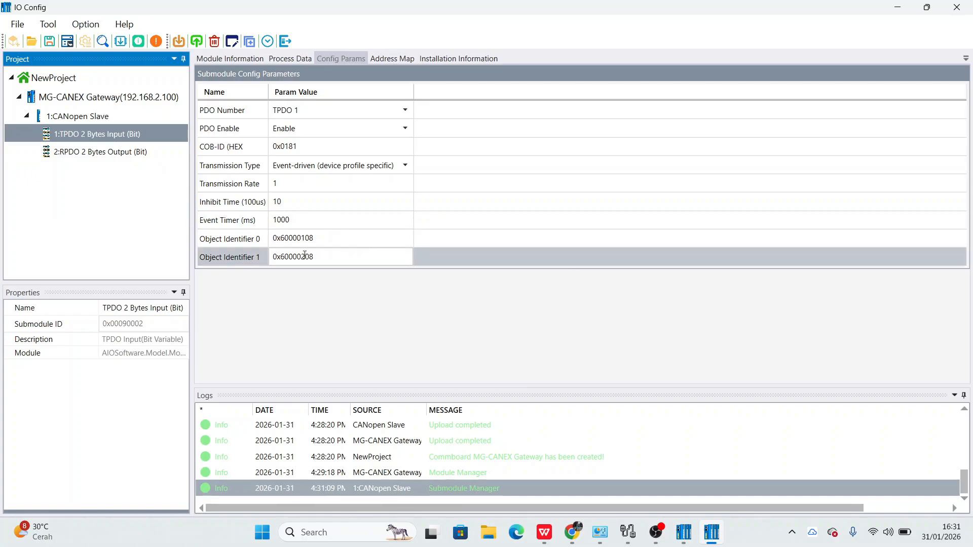
click(327, 237)
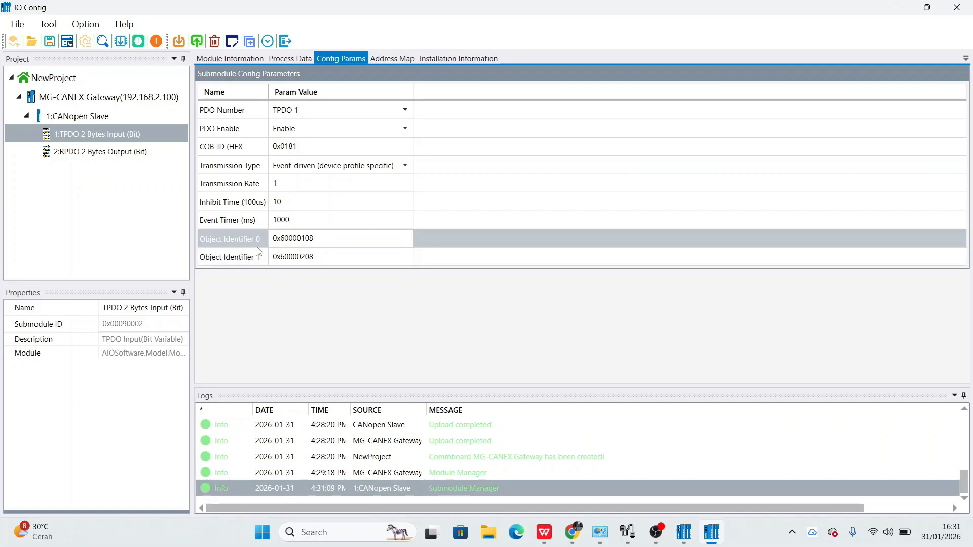
click(136, 152)
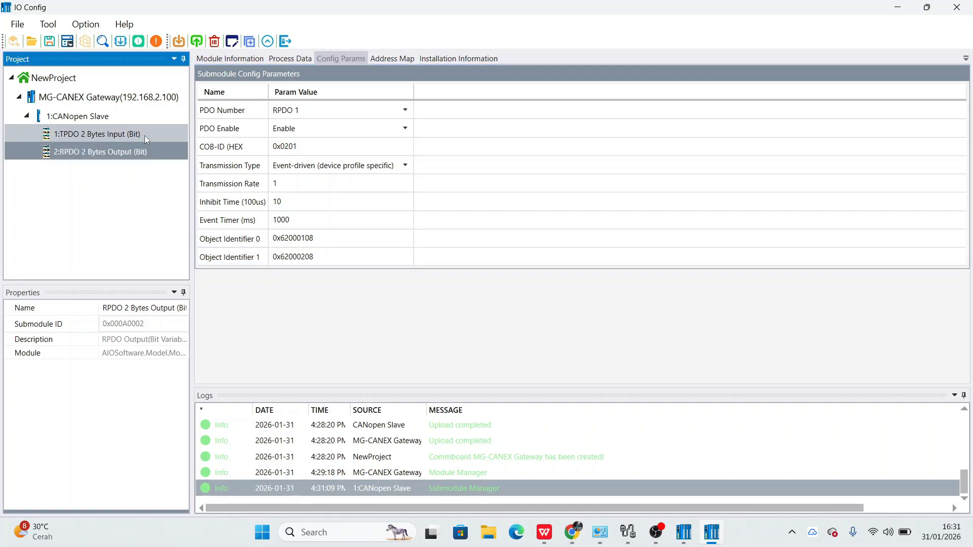
click(145, 134)
click(243, 239)
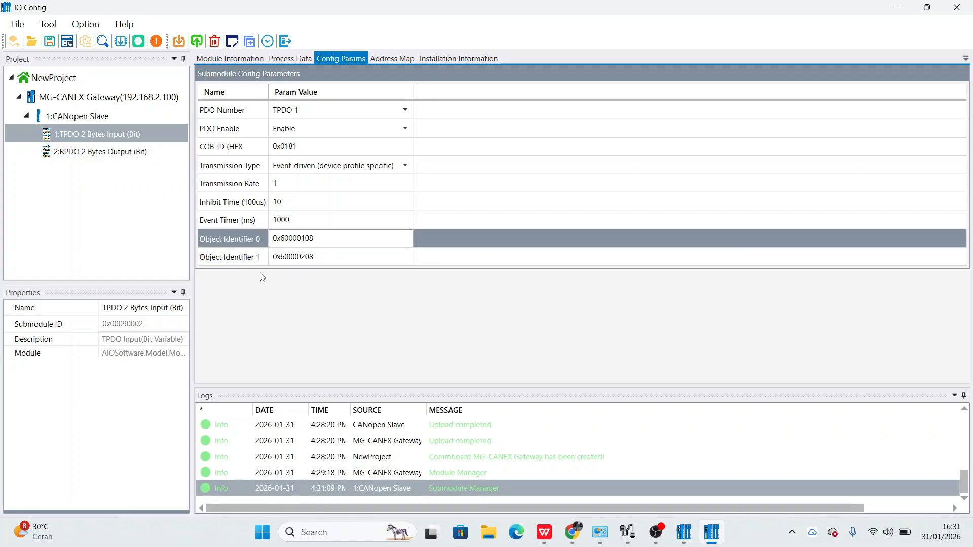
- Add the TPDO 4 Bytes Input (Bit) submodule to the CANopen Slave and accept the selection
right_click(110, 111)
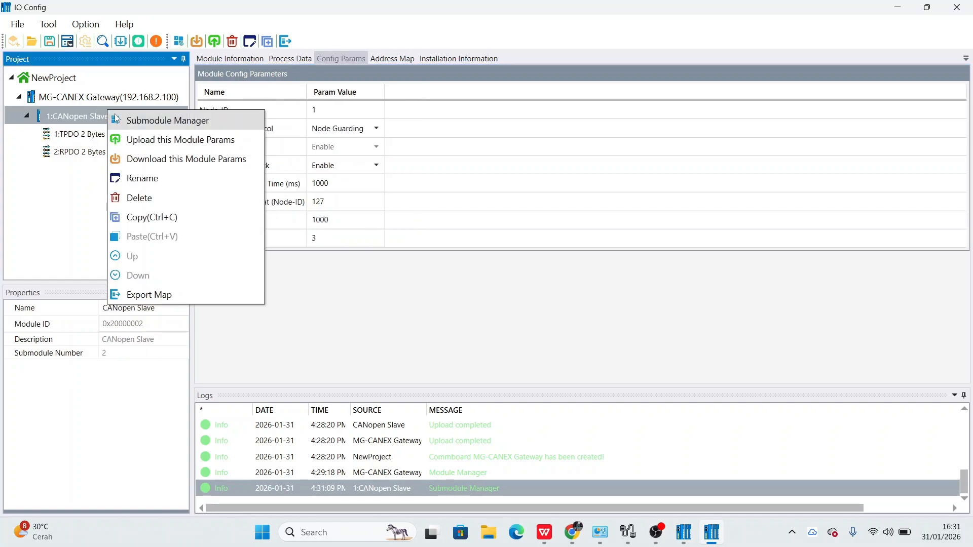
click(152, 126)
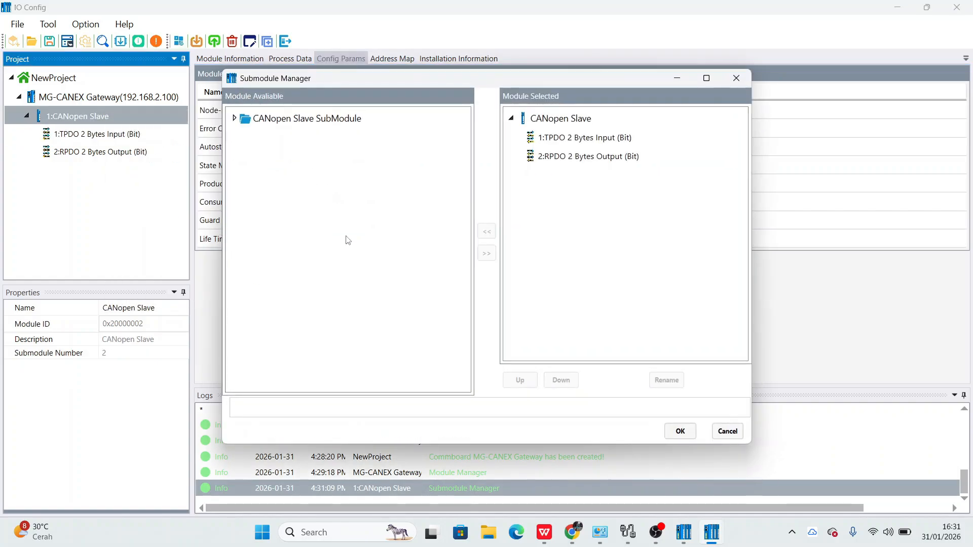
click(234, 118)
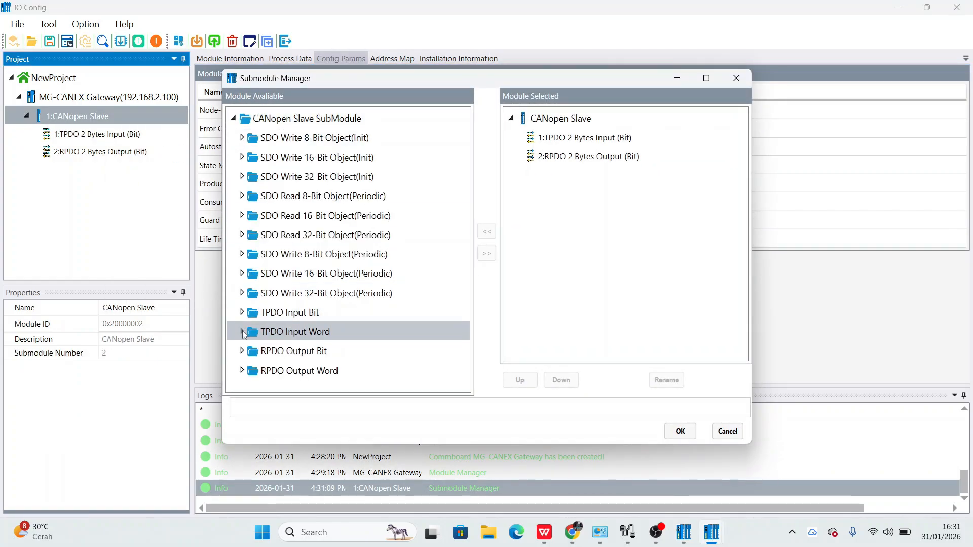
click(242, 313)
double_click(313, 385)
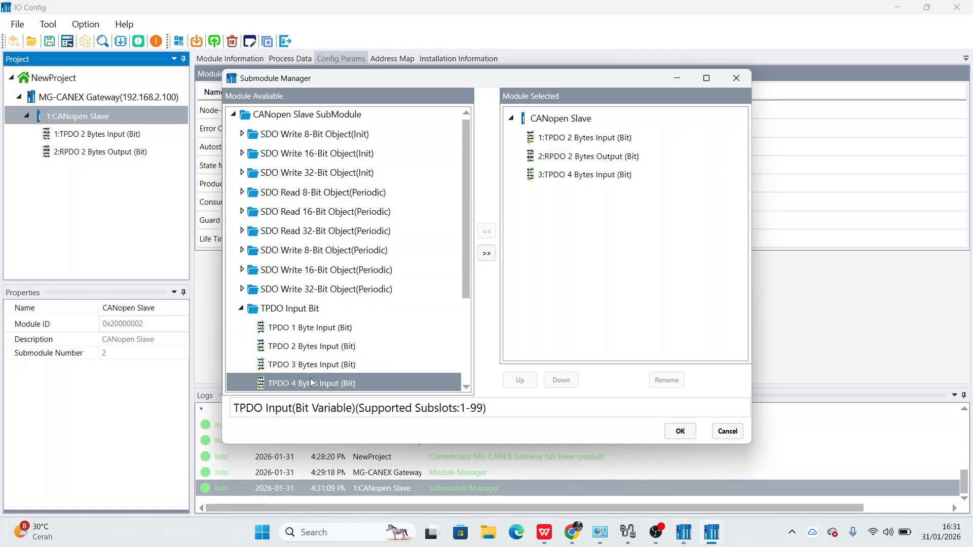
click(680, 431)
- Examine the configuration parameters and Object Identifiers 0 to 3 of the TPDO 4 Bytes Input (Bit) submodule
click(137, 174)
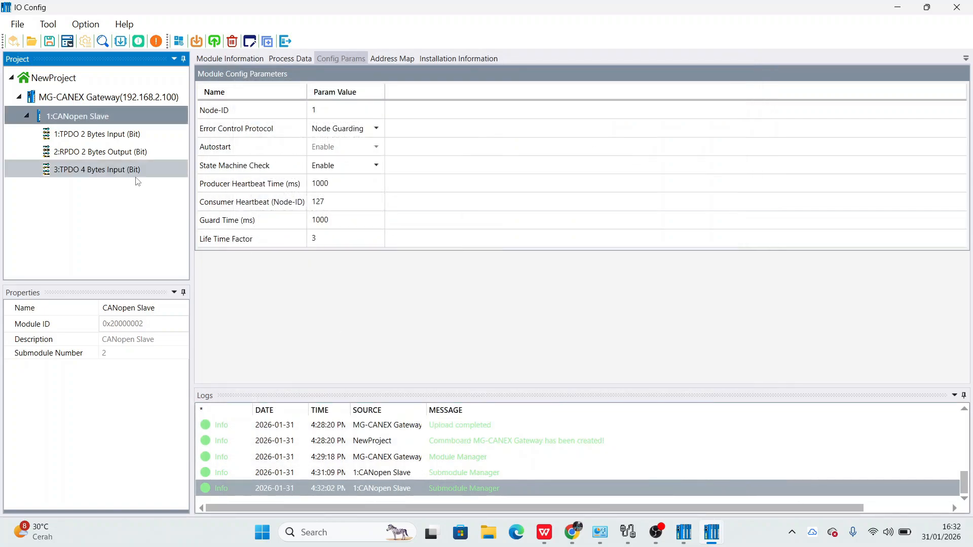
click(234, 294)
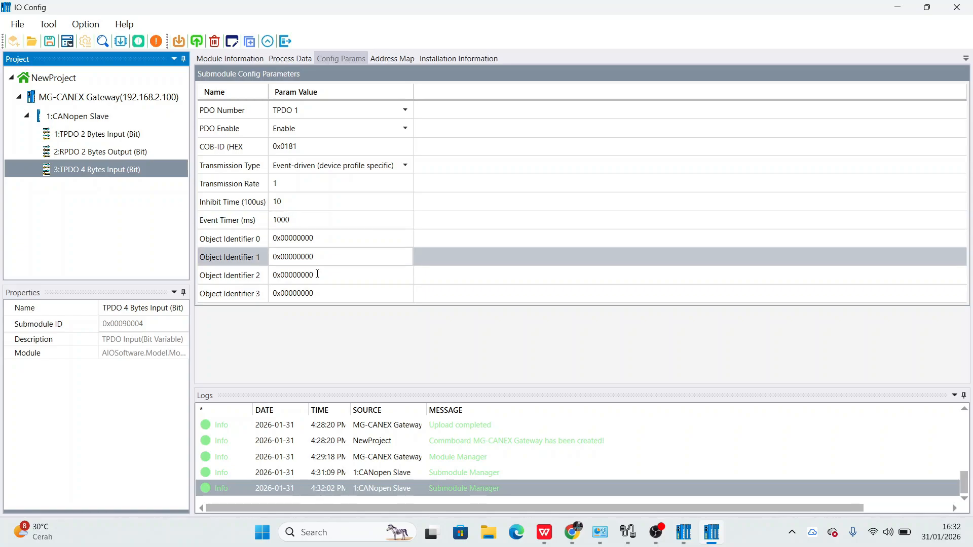
click(317, 238)
click(314, 293)
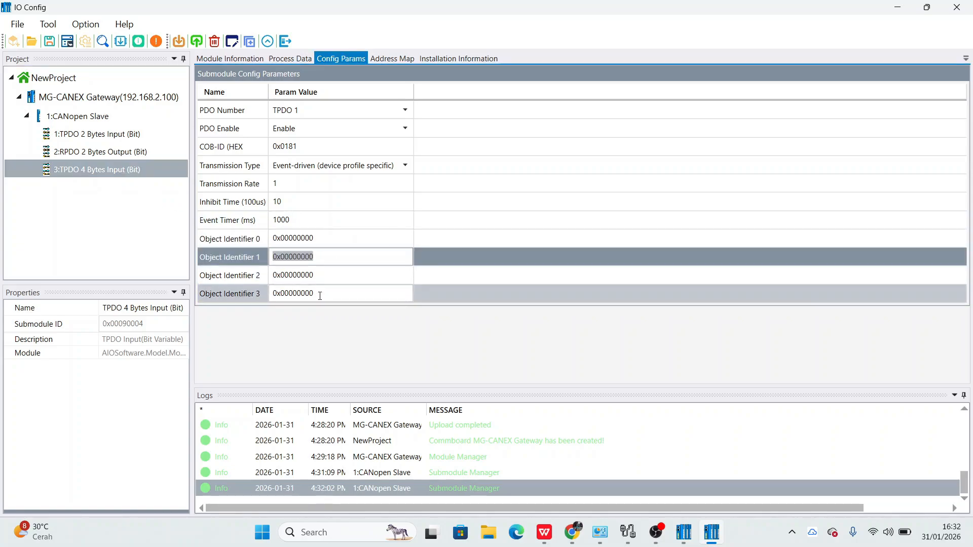
- Delete the TPDO 4 Bytes Input (Bit) submodule from the CANopen Slave
right_click(130, 174)
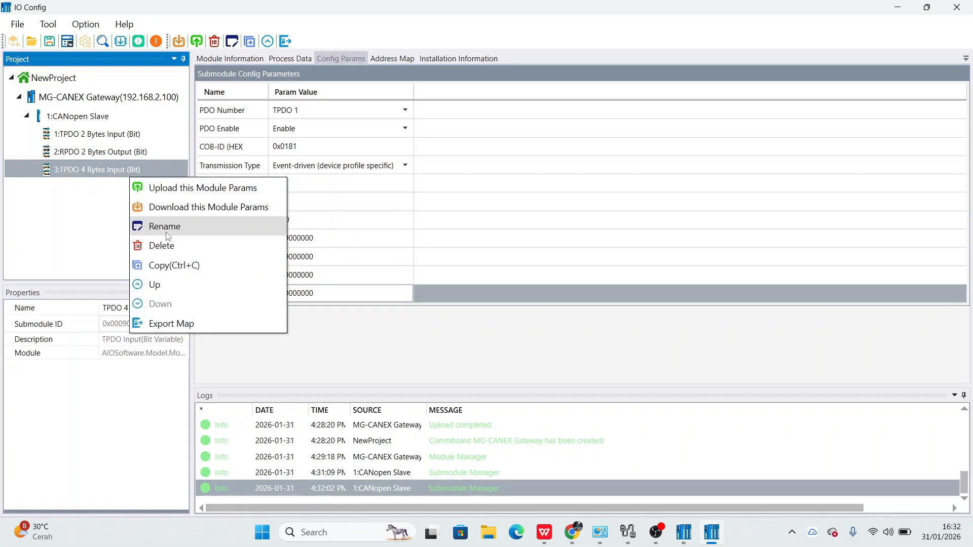
click(193, 248)
click(476, 305)
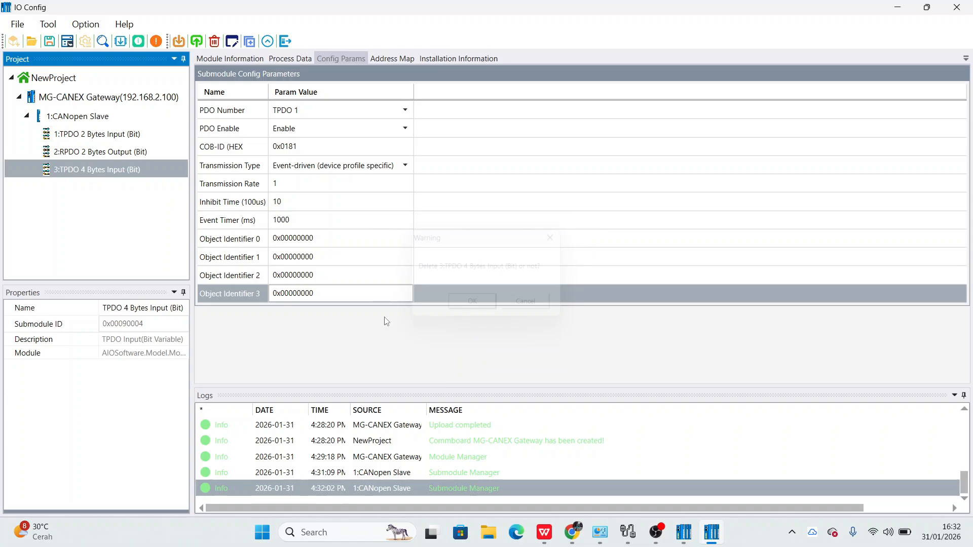
- Examine the digits of Object Identifier 0 in the TPDO 2 Bytes Input (Bit) submodule's configuration parameters
click(117, 136)
click(284, 236)
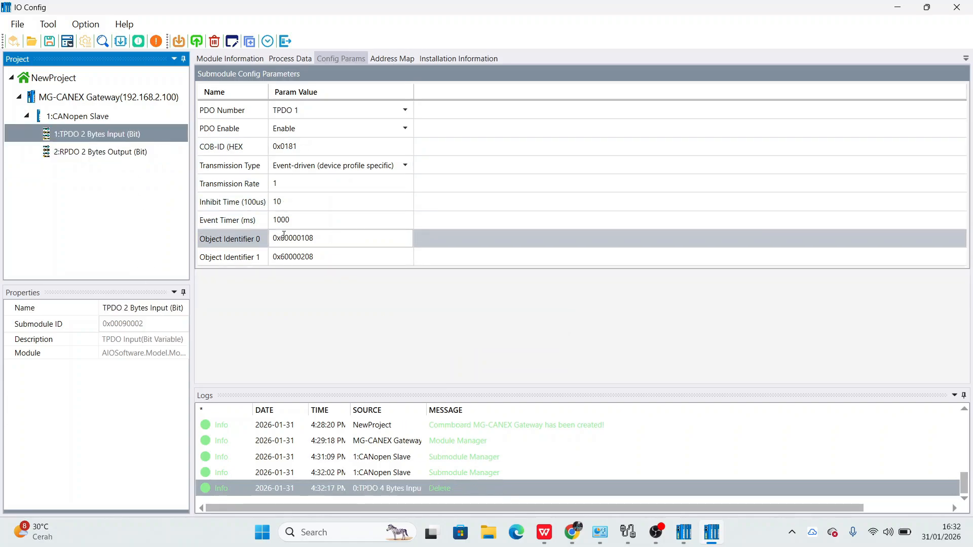
double_click(323, 240)
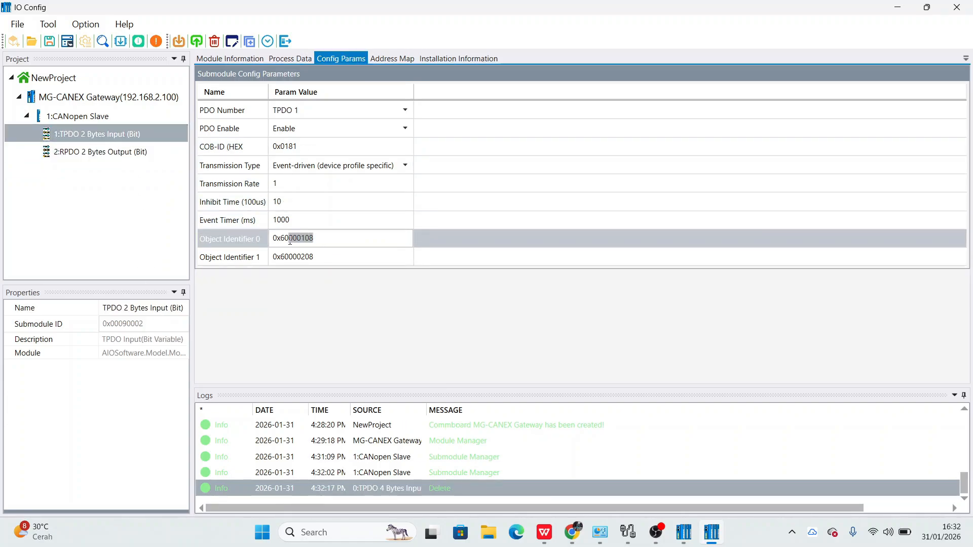
click(323, 241)
drag(304, 238, 283, 240)
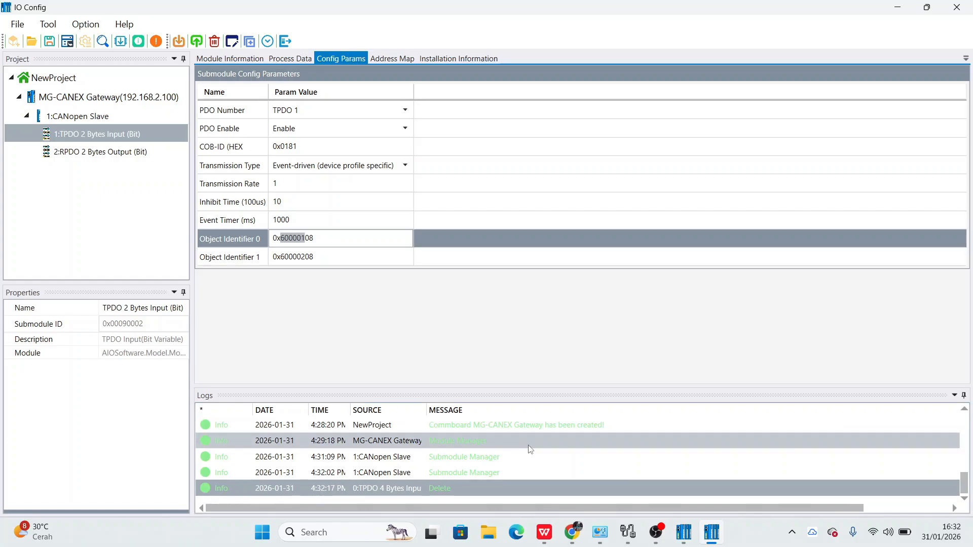
- Switch to the MG-CANEX user manual and examine the 8DI digital input's object index, sub-index and bit length in the object identifier table
click(581, 543)
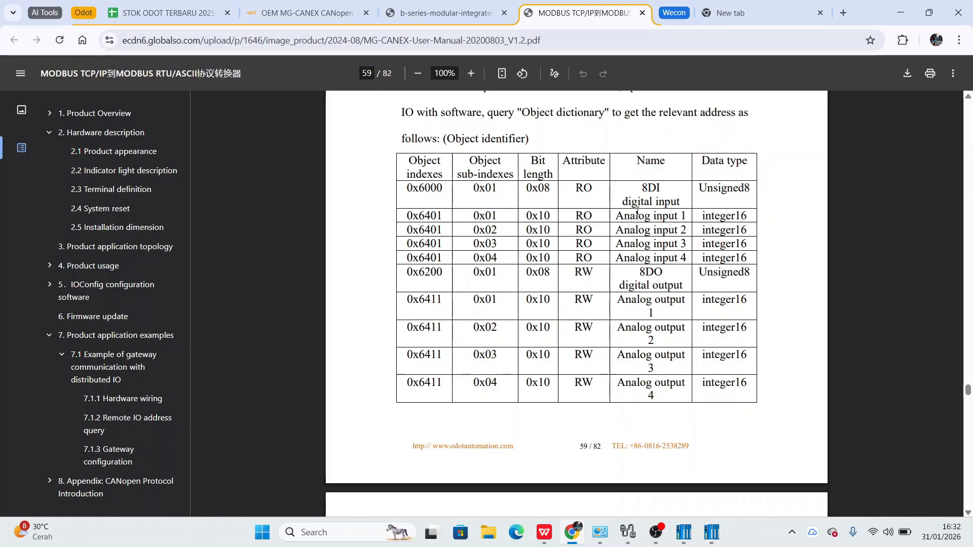
drag(622, 202, 681, 204)
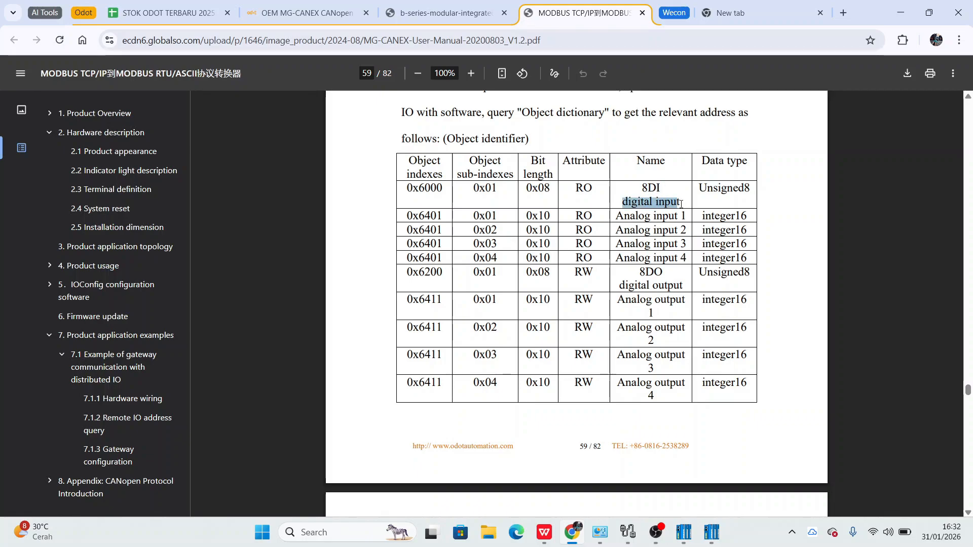
triple_click(658, 192)
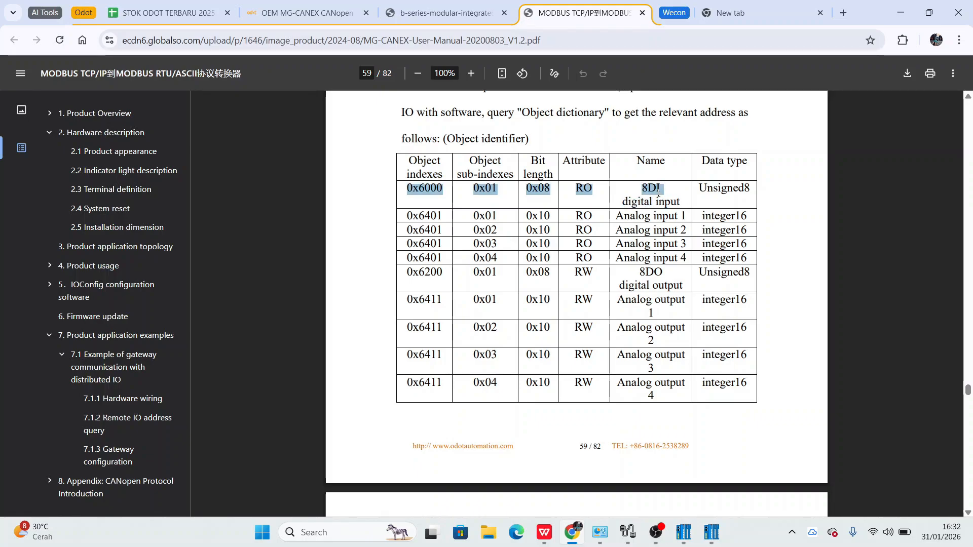
click(448, 187)
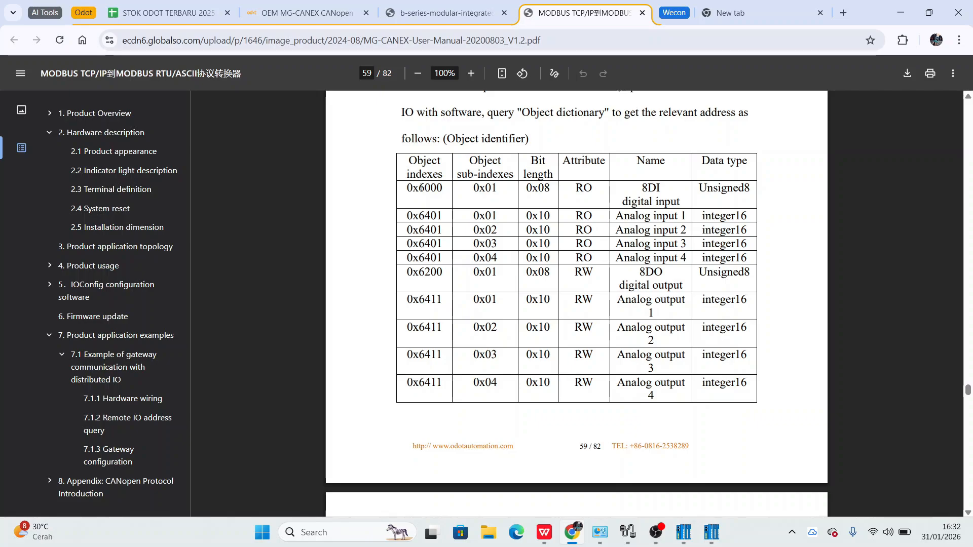
drag(421, 188, 445, 187)
click(486, 190)
drag(487, 189, 546, 191)
click(547, 189)
drag(546, 189, 567, 195)
- Switch back to IO Config and compare Object Identifiers 0 and 1 of TPDO 2 Bytes Input (Bit) with the manual's digital input entry
click(722, 544)
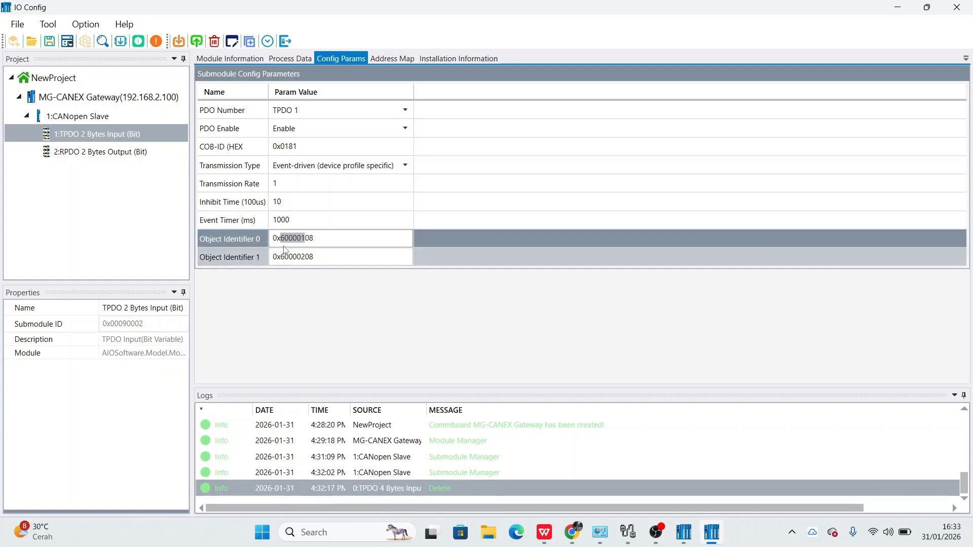
drag(280, 238, 298, 238)
drag(282, 256, 295, 253)
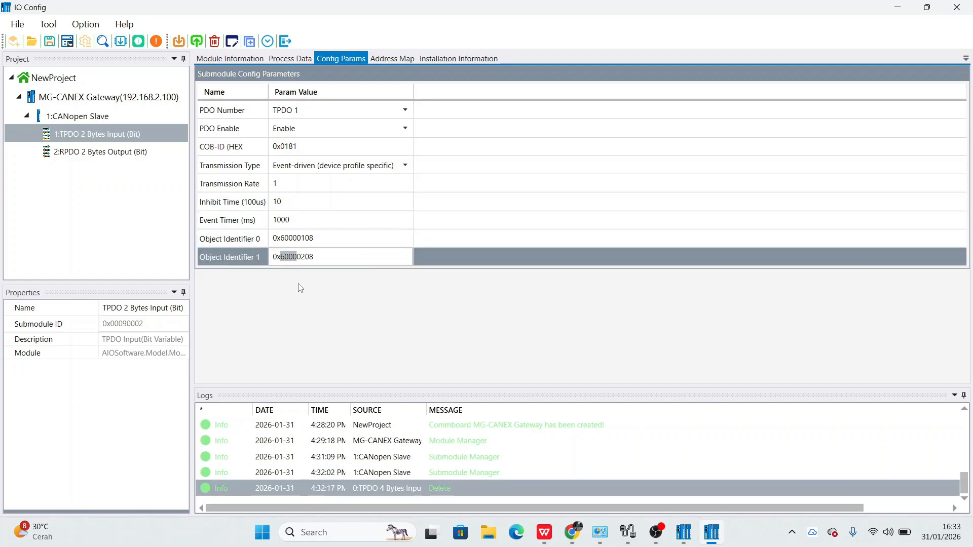
- Compare Object Identifier 0 of RPDO 2 Bytes Output (Bit) with the 8DO digital output row in the user manual's table
click(90, 151)
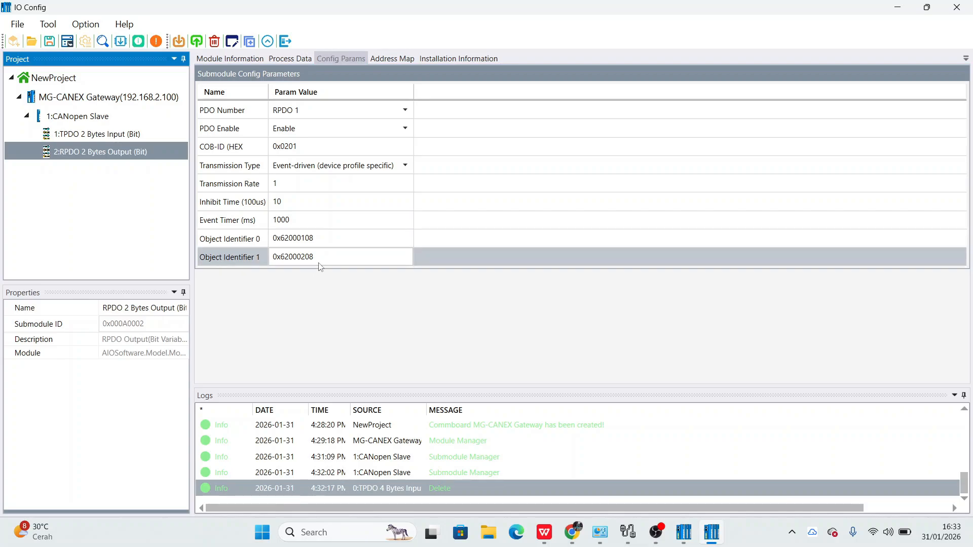
click(285, 237)
drag(282, 237, 298, 238)
click(574, 535)
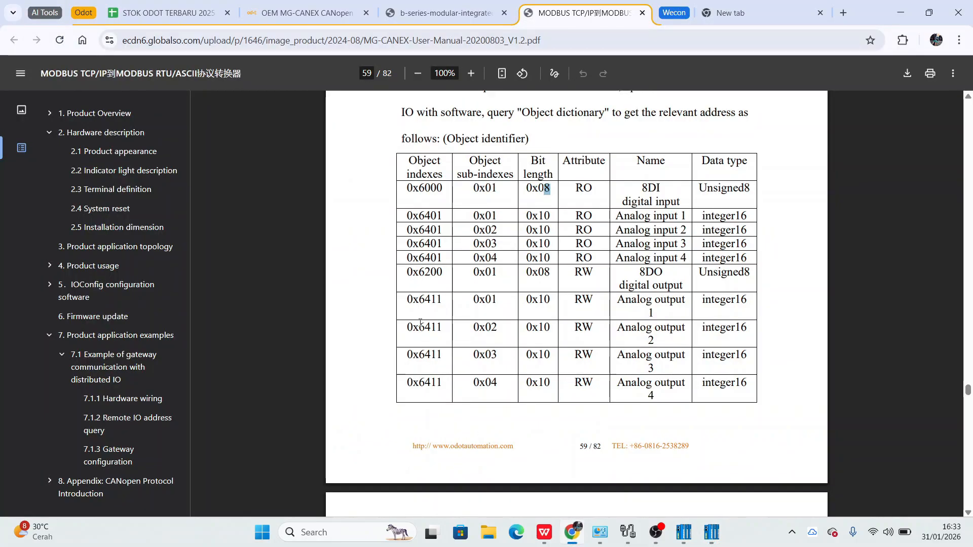
drag(414, 273, 679, 275)
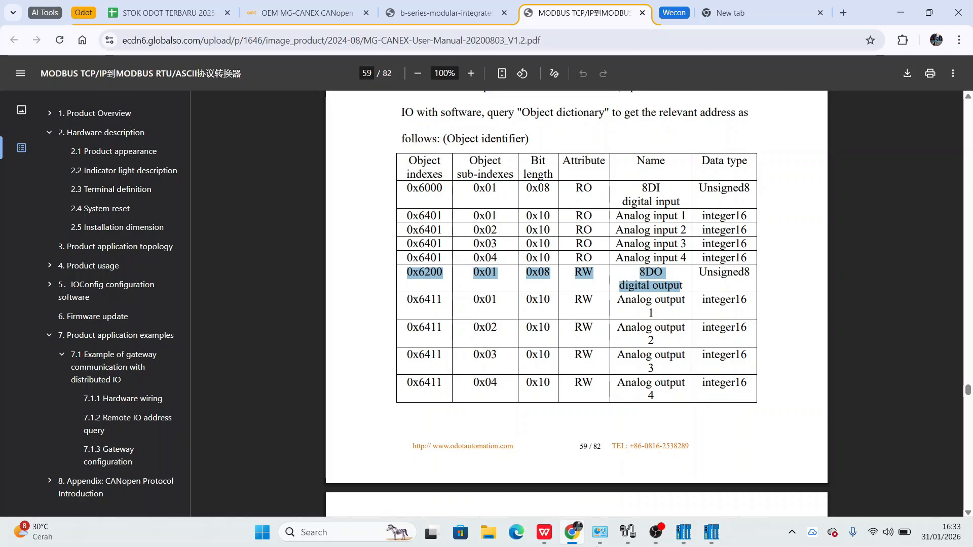
- Return to IO Config and examine the index and sub-index digits in both object identifiers of RPDO 2 Bytes Output (Bit)
click(717, 534)
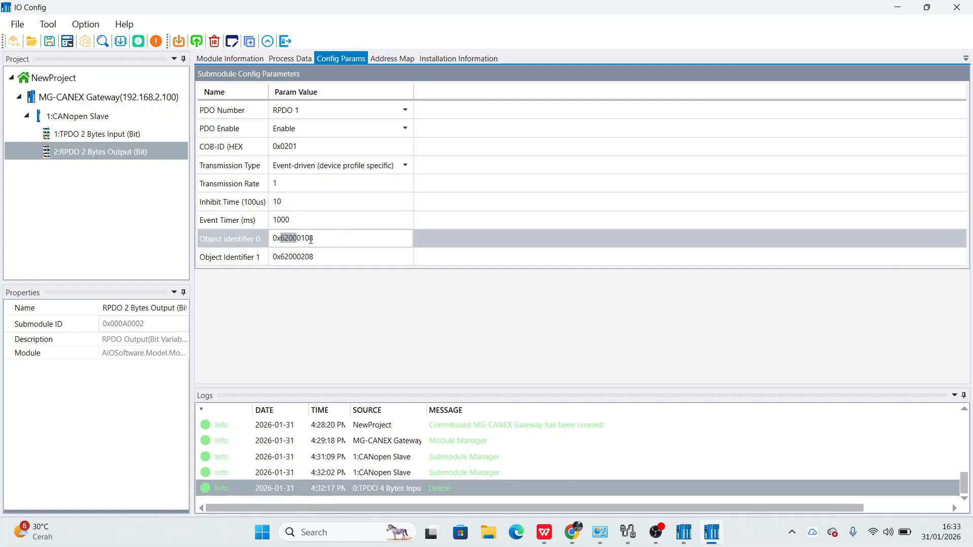
click(281, 240)
drag(281, 239, 296, 240)
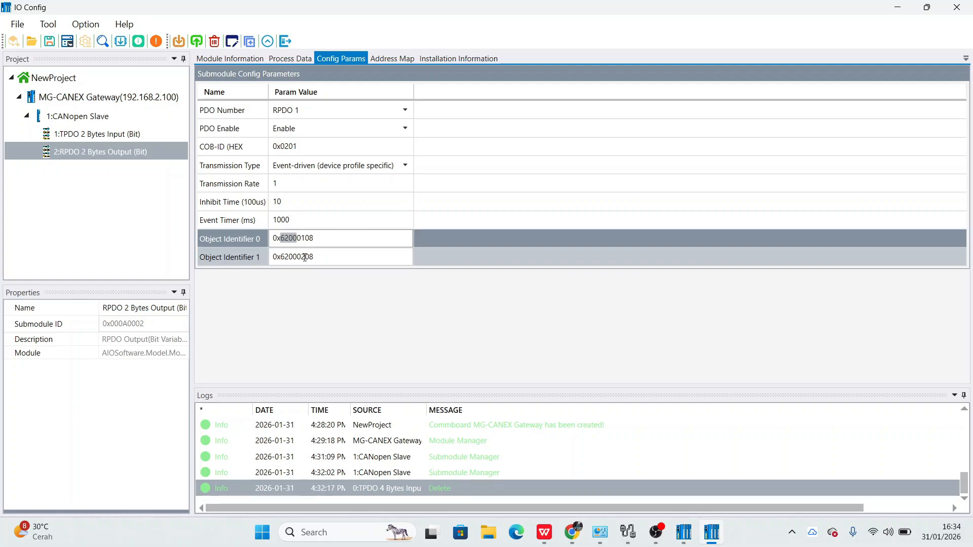
drag(305, 257, 297, 257)
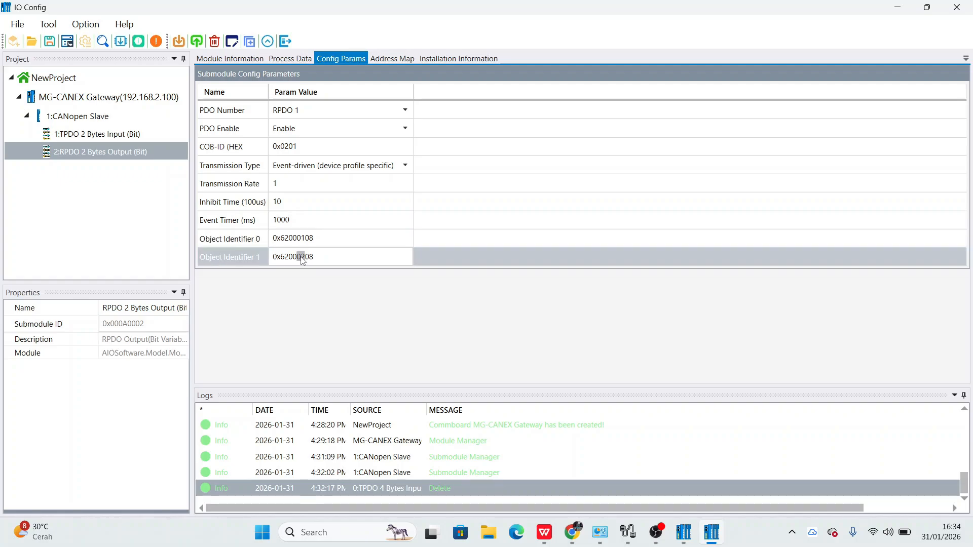
click(334, 259)
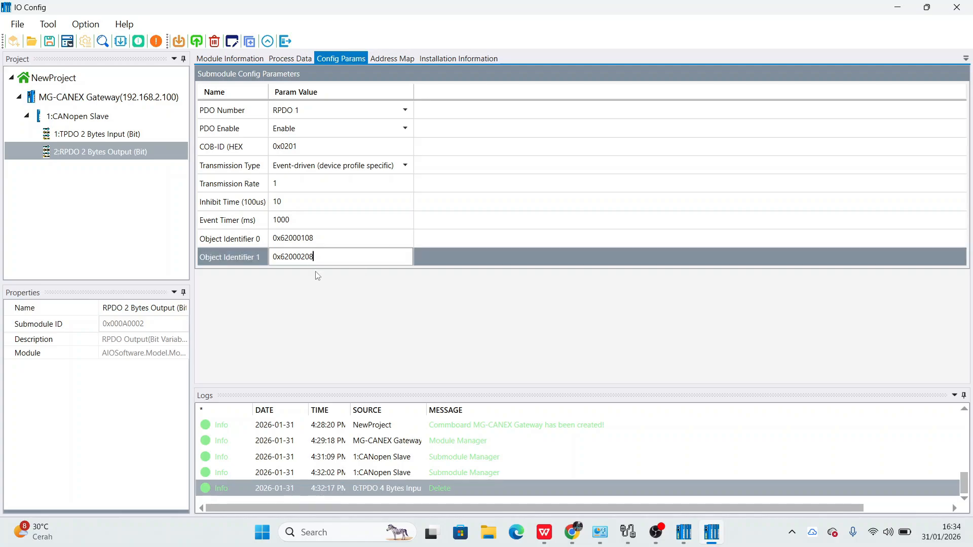
click(313, 253)
- Download the configuration parameters to the MG-CANEX Gateway, and download those of the BN-8021 CANopen adaptor from its own IO Config project
click(139, 96)
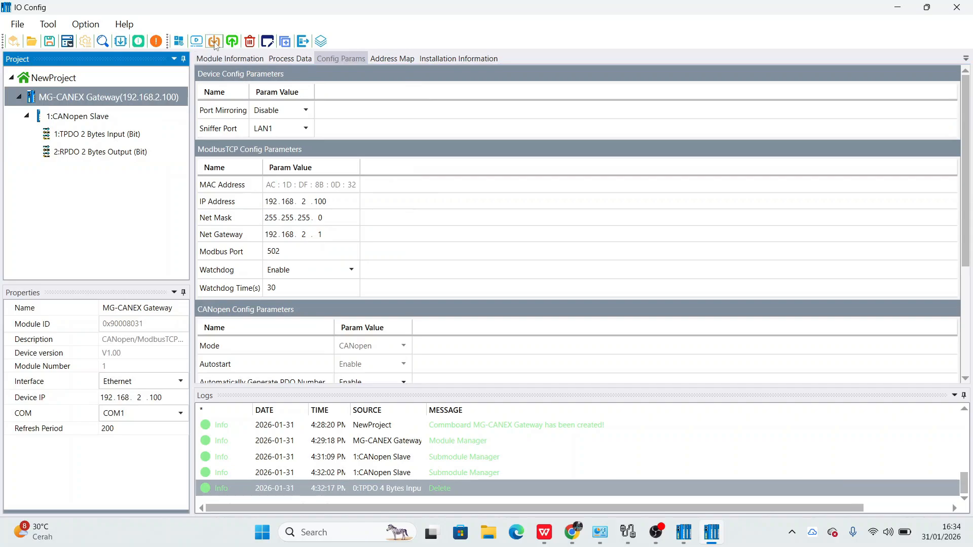
click(215, 42)
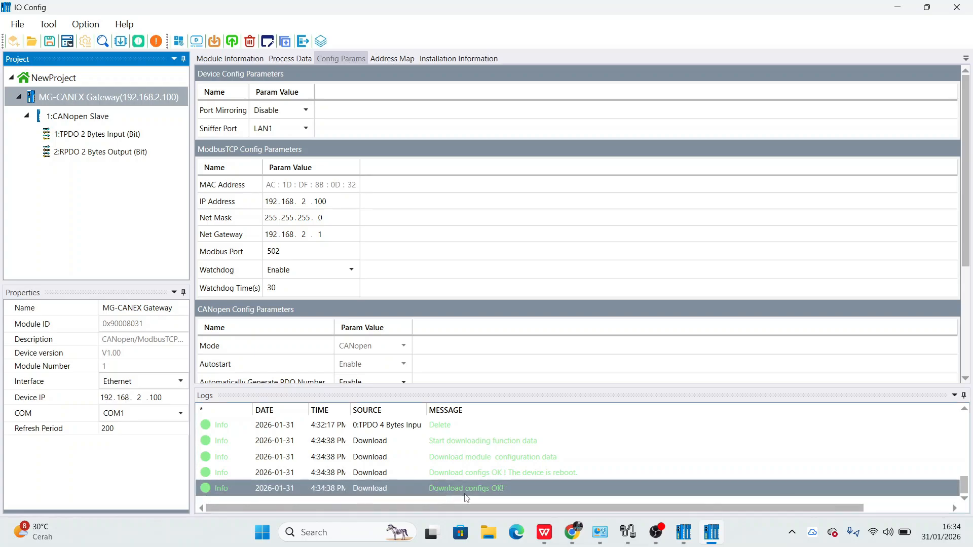
click(683, 540)
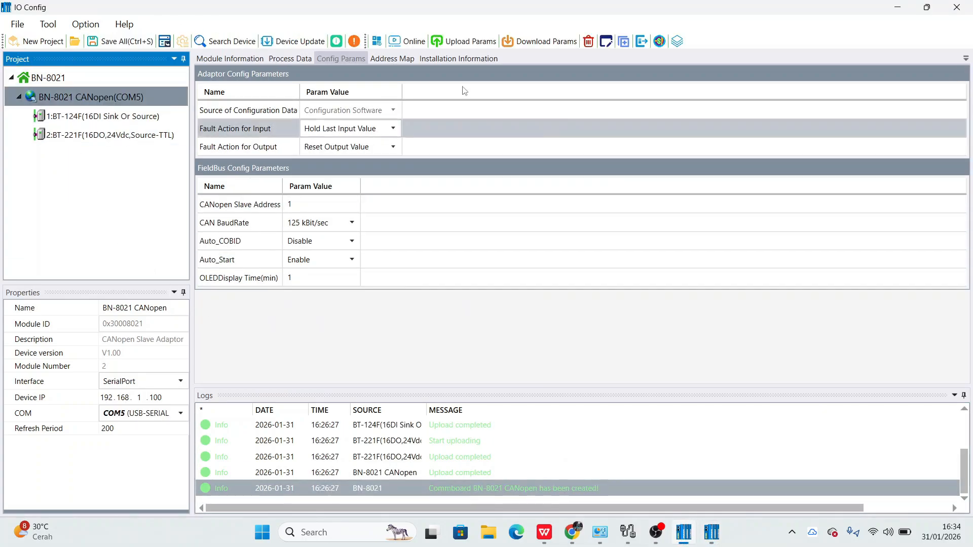
click(509, 41)
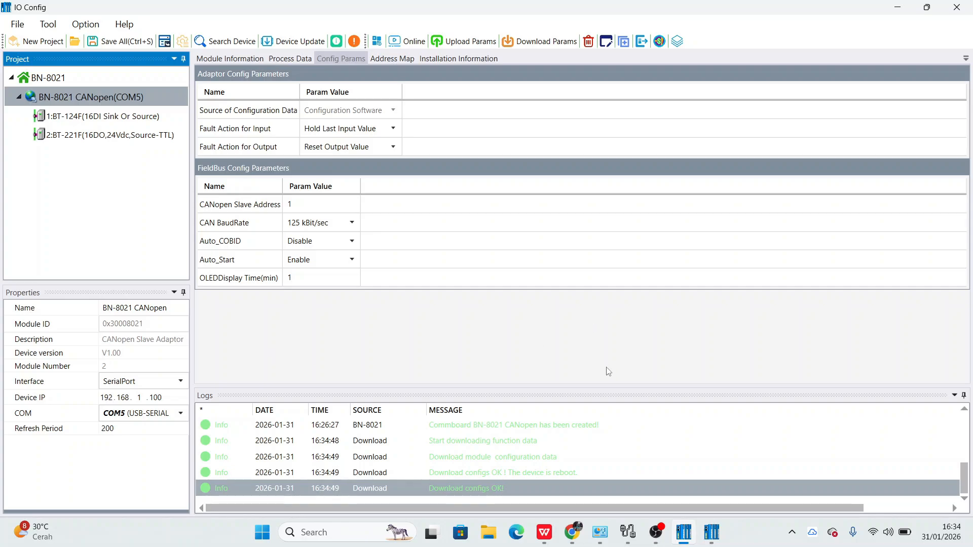
- Switch to Modbus Poll, open its connection setup and check the remote server's IP address against the gateway's ModbusTCP parameters in IO Config
key(alt+Tab)
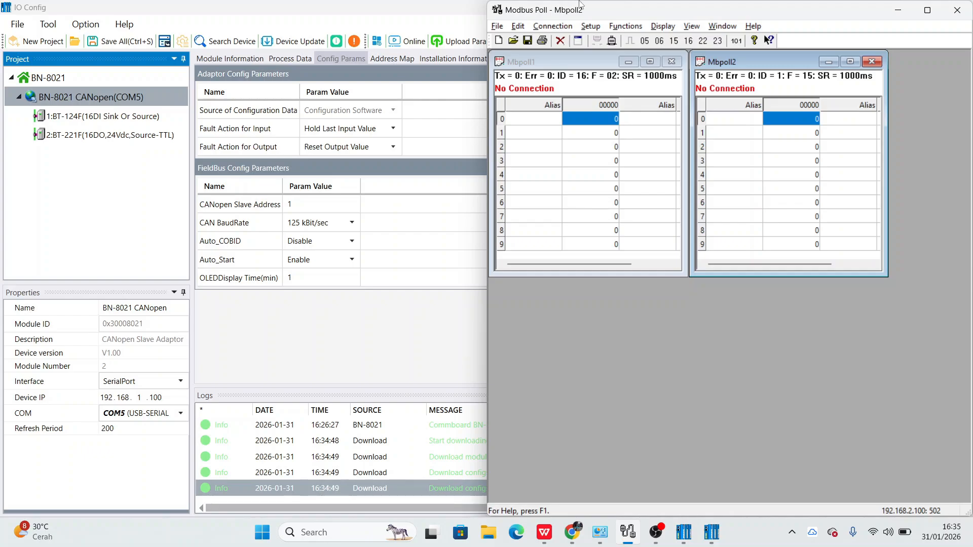
click(552, 26)
click(568, 42)
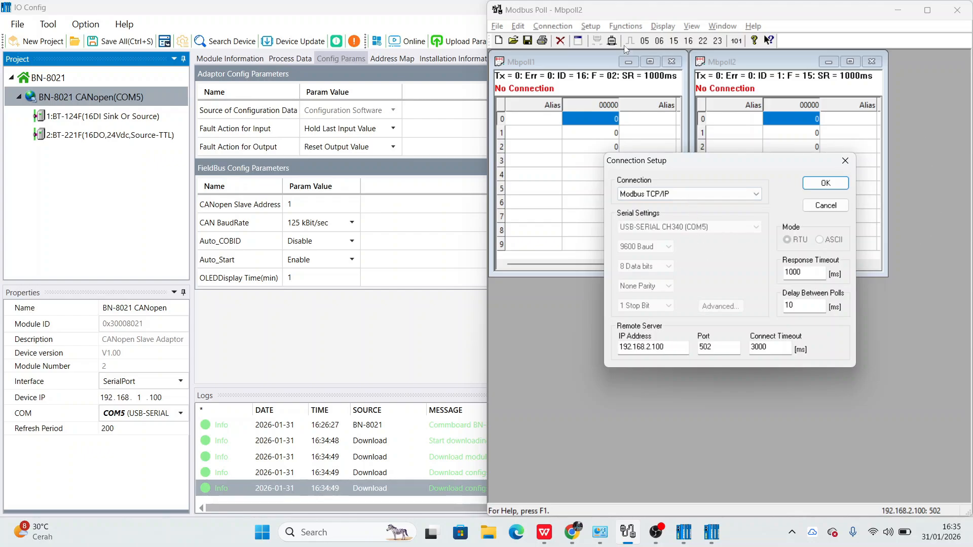
click(685, 349)
click(352, 268)
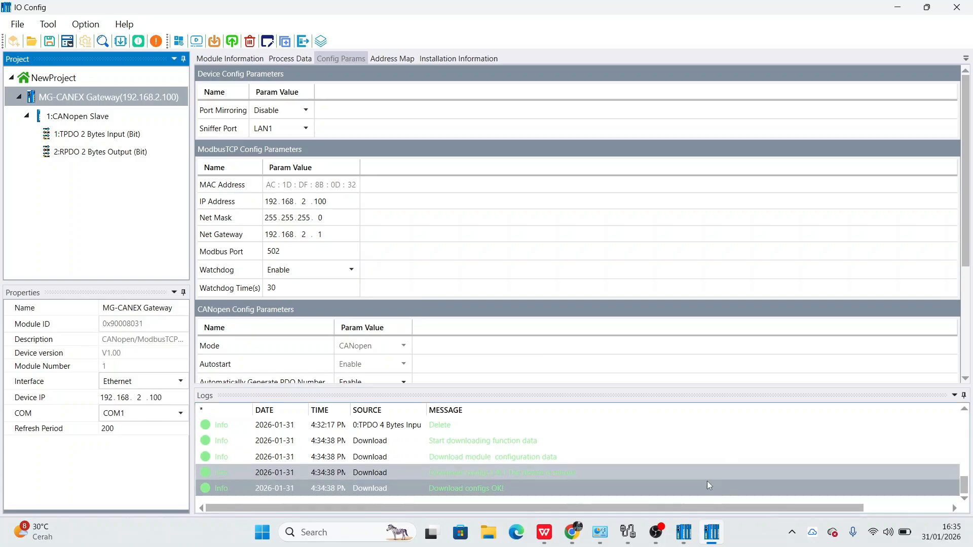
click(629, 532)
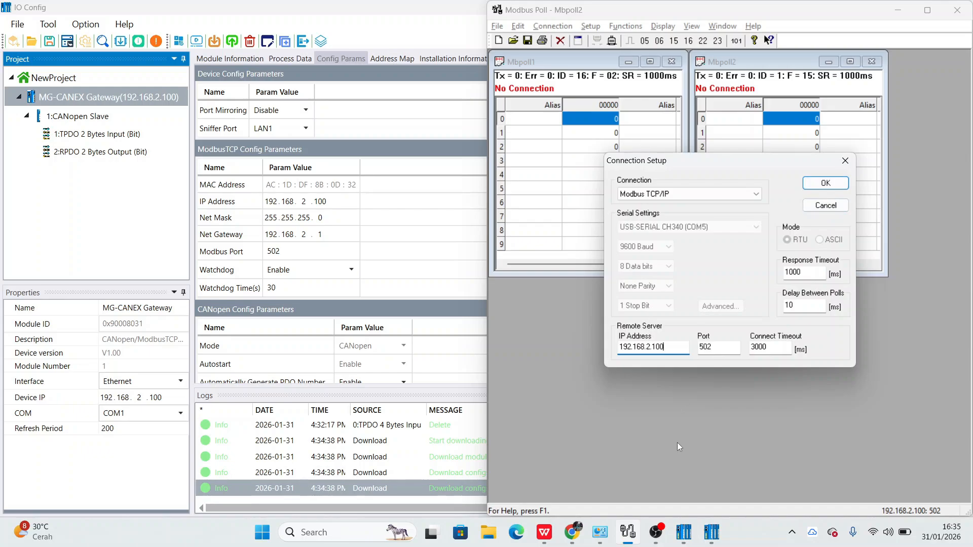
- Check the IPv4 address of the PC's Ethernet adapter in its Windows network connection details, and close the network windows
click(606, 532)
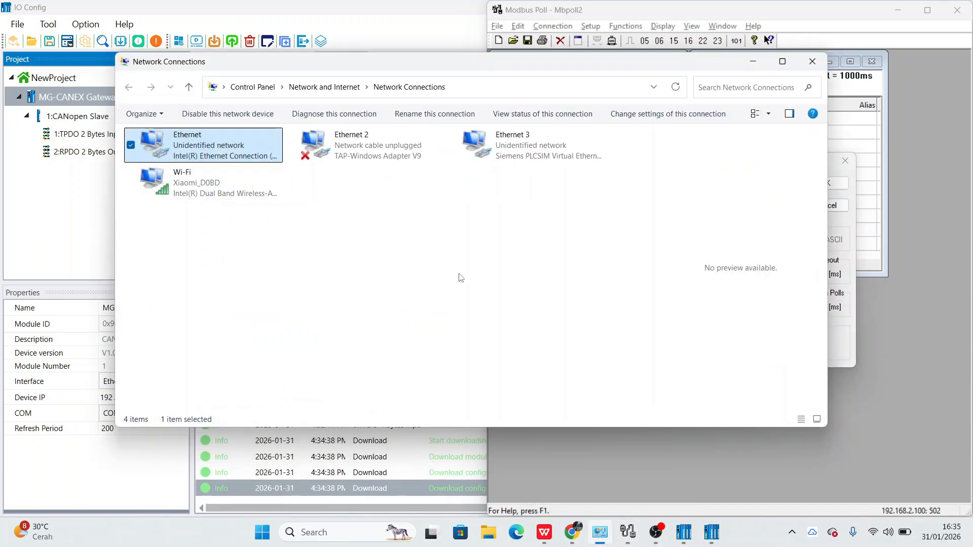
key(Return)
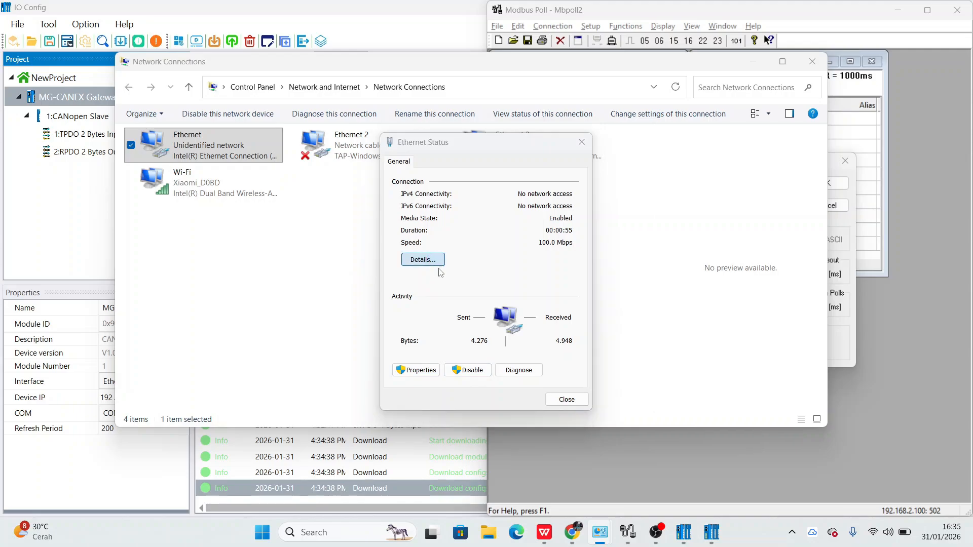
click(435, 261)
click(519, 249)
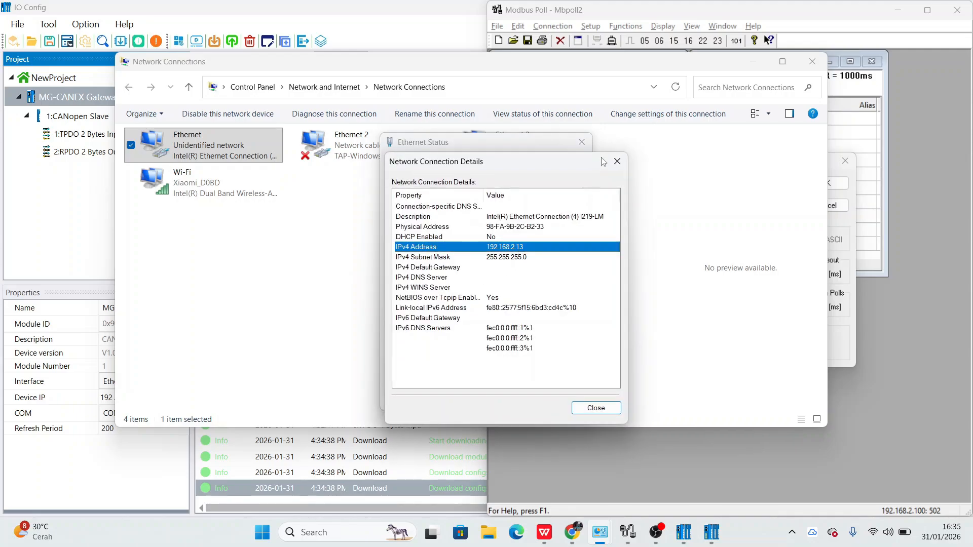
click(617, 161)
click(588, 141)
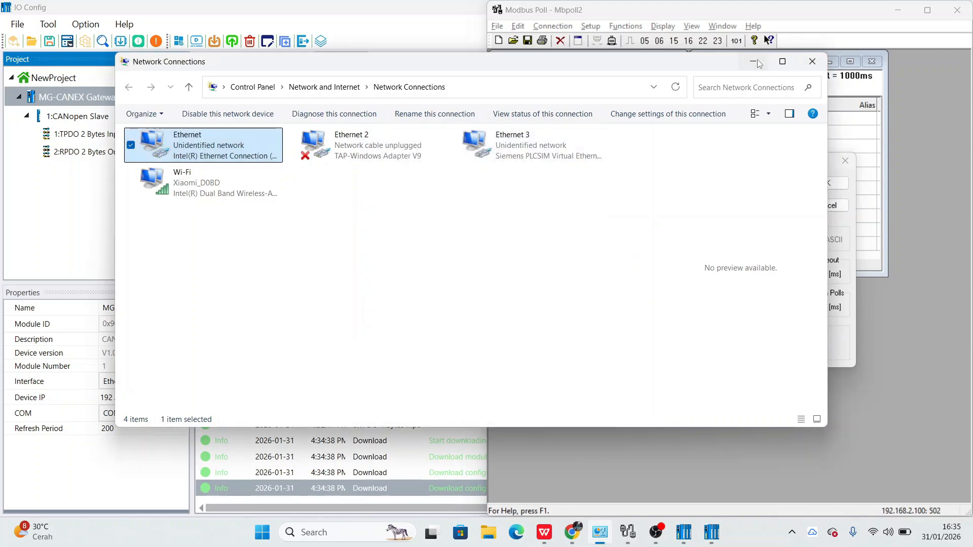
click(812, 61)
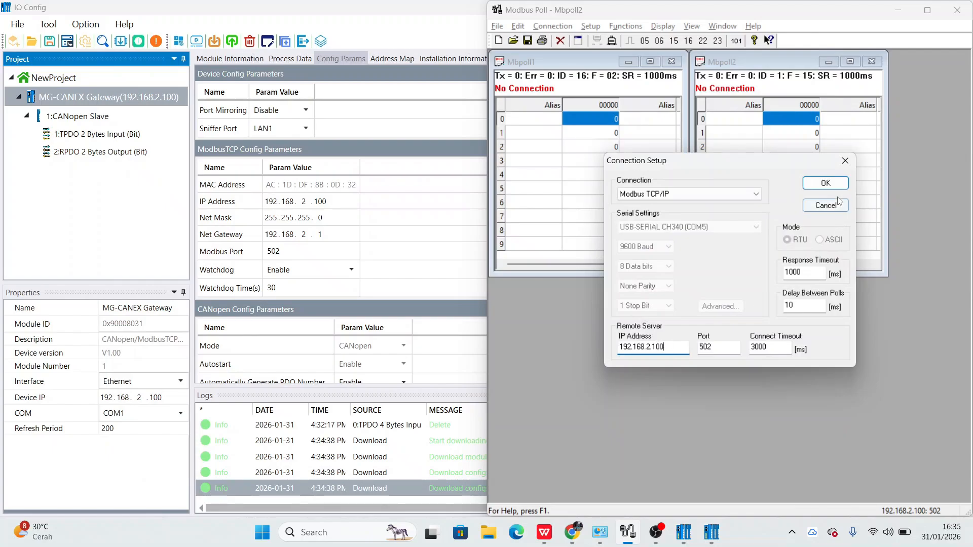
- Connect Modbus Poll to the gateway at 192.168.2.100, port 502, and review the read/write definitions of Mbpoll1 and Mbpoll2
click(829, 185)
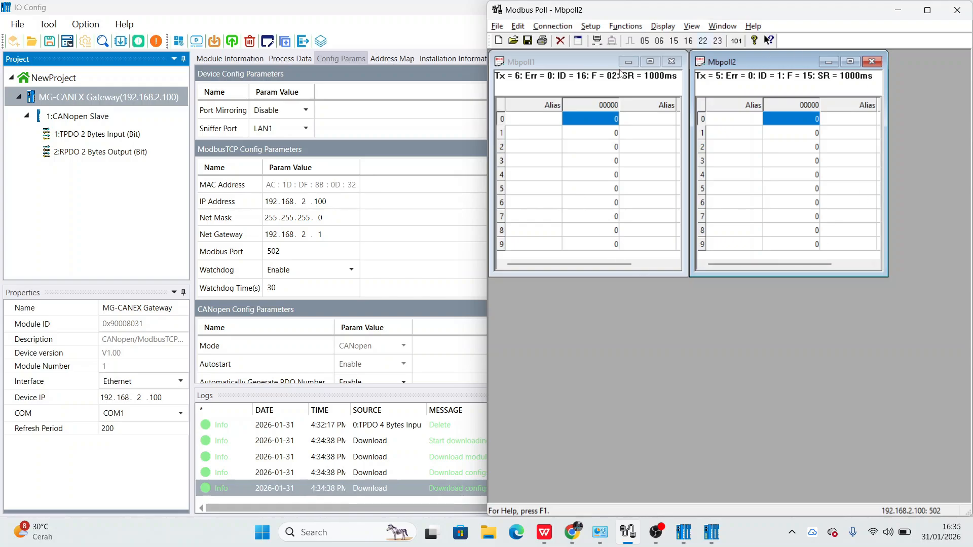
click(567, 52)
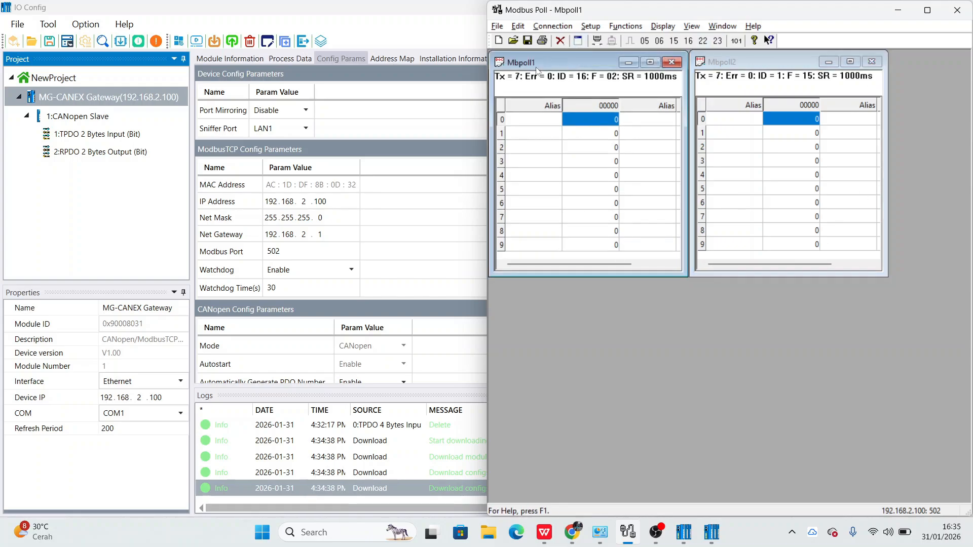
click(578, 41)
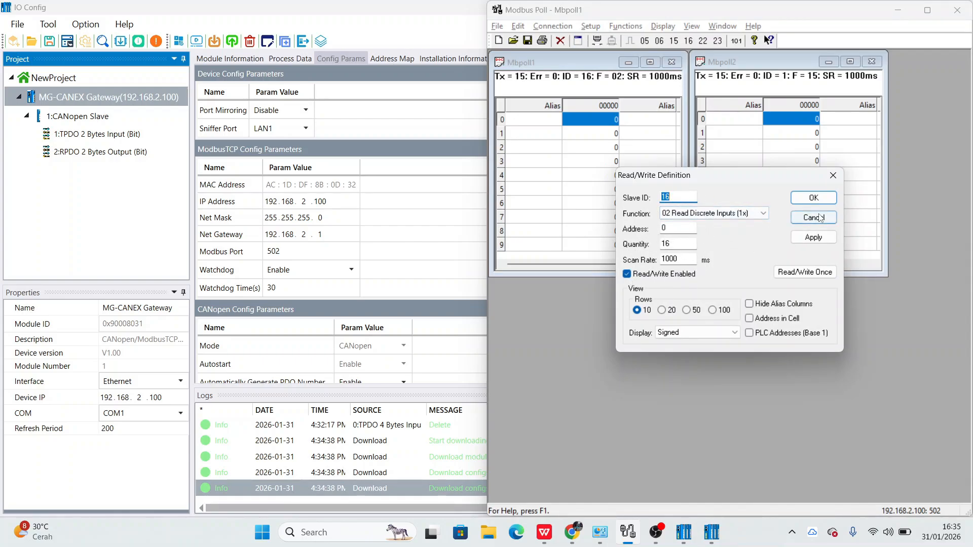
click(813, 198)
click(758, 133)
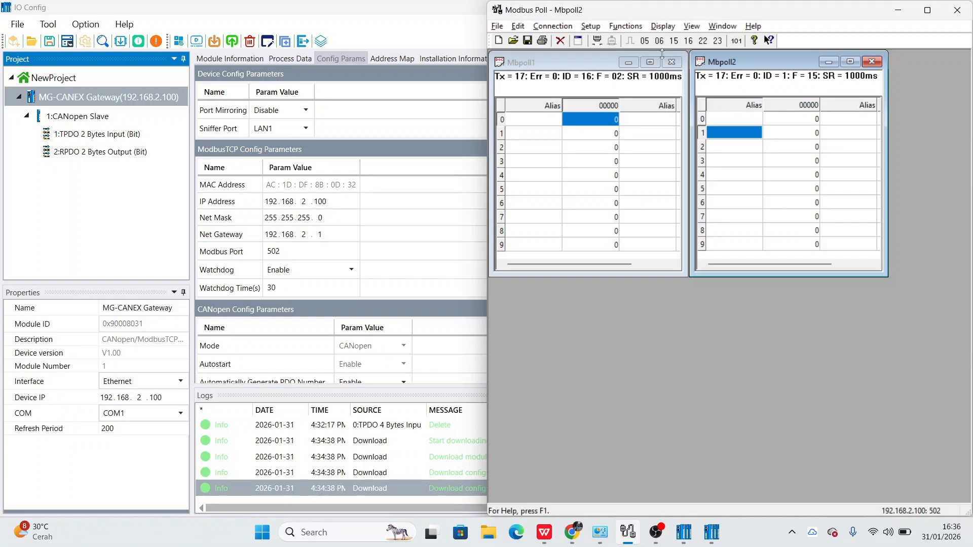
click(577, 40)
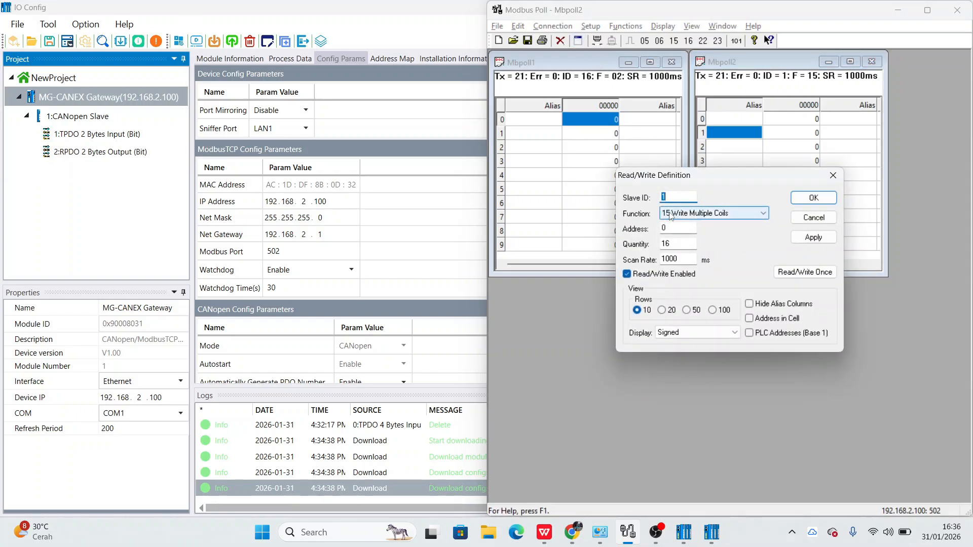
click(810, 202)
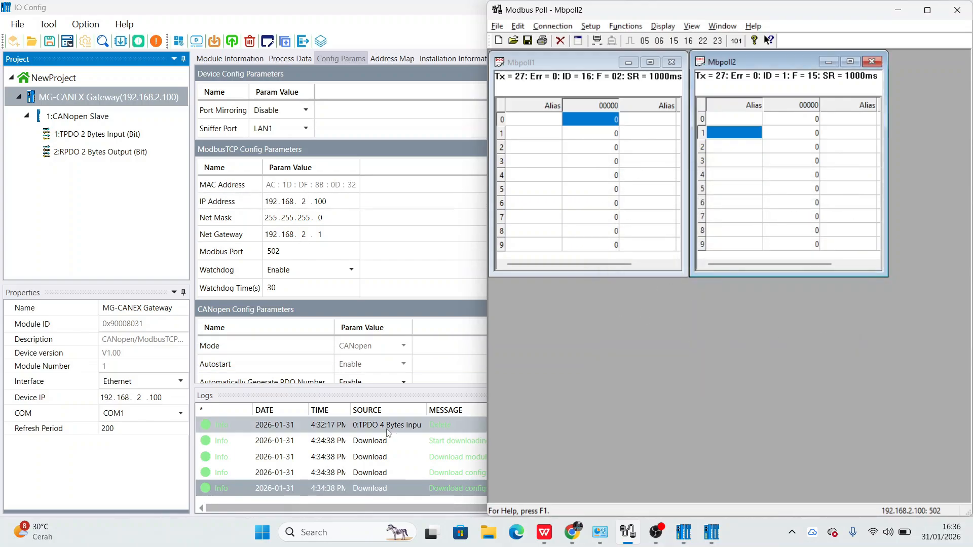
- Switch to the BN-8021 project in IO Config, go online, and expand both digital input groups in the BT-124F module's process data
click(464, 381)
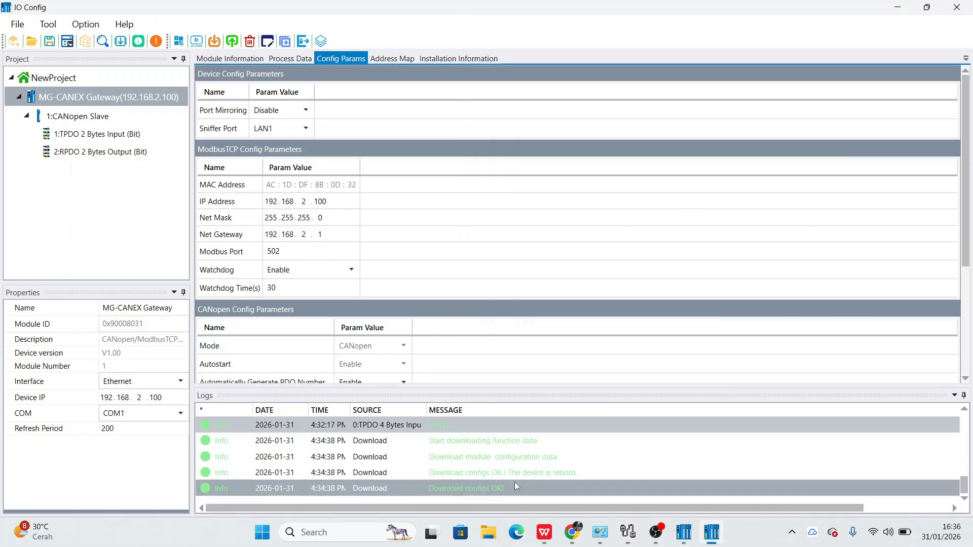
click(683, 532)
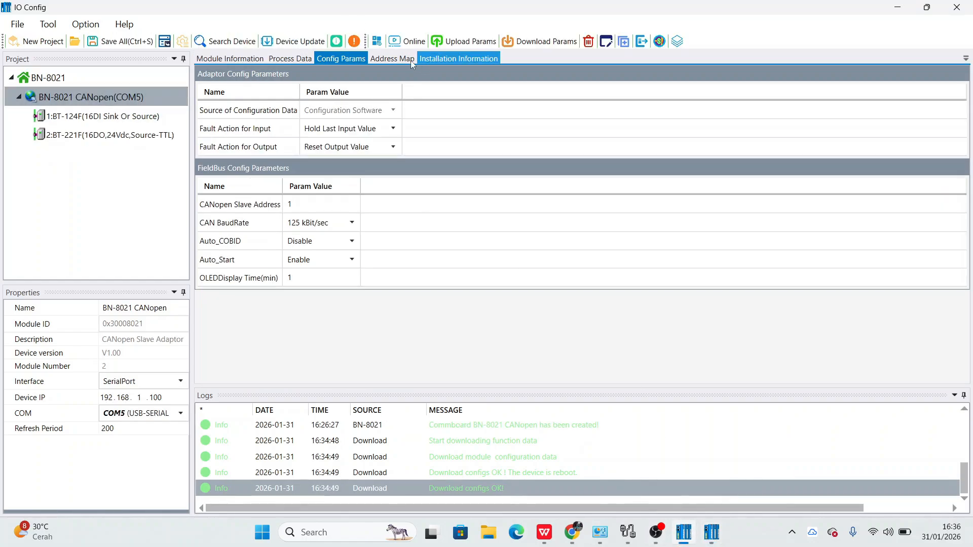
click(394, 43)
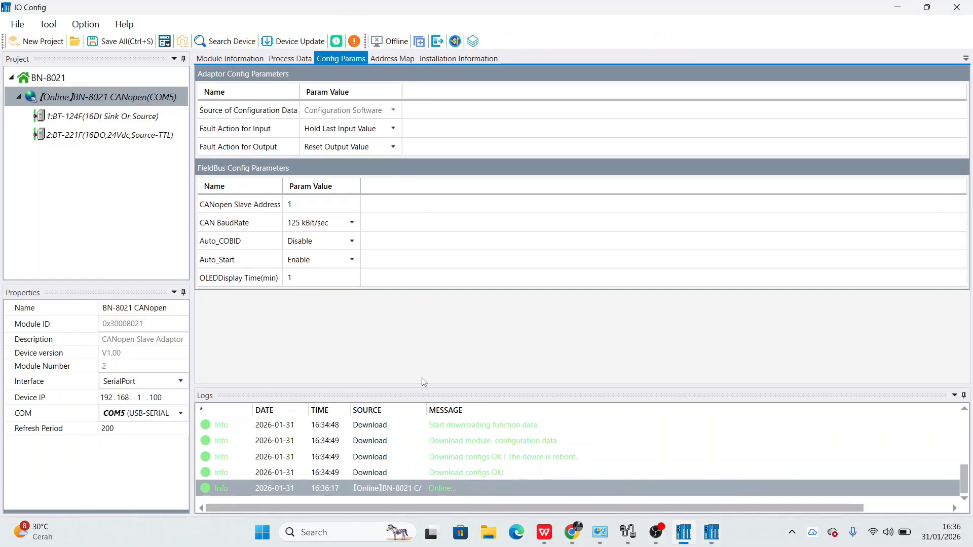
click(126, 116)
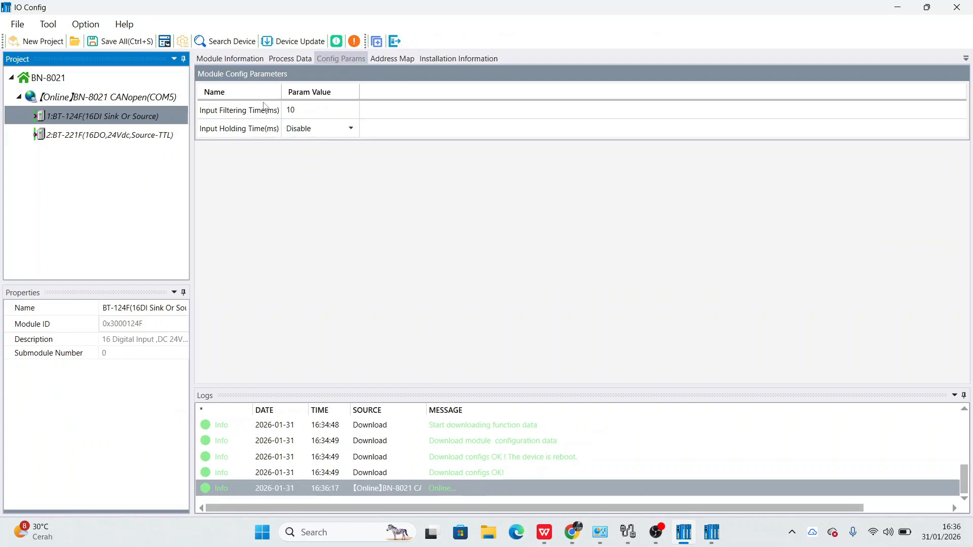
click(290, 59)
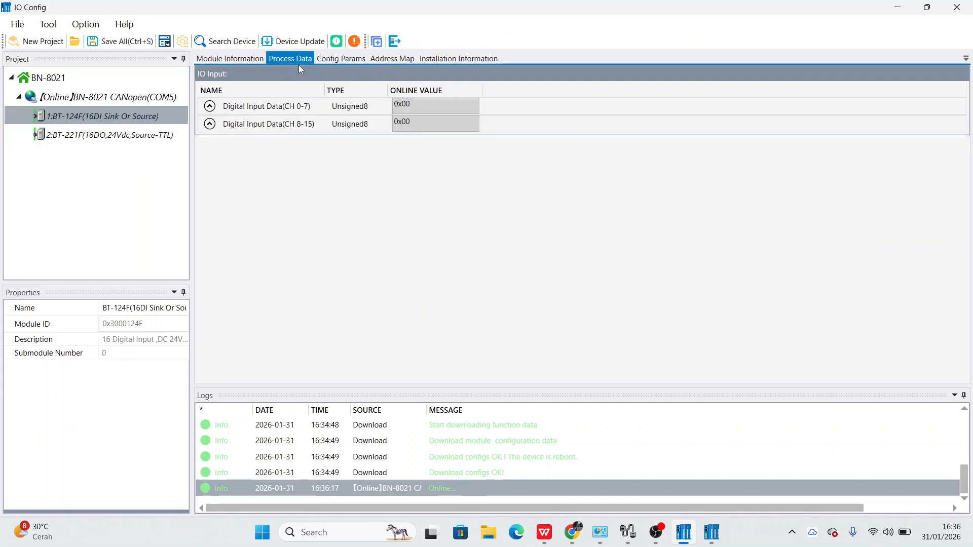
click(209, 106)
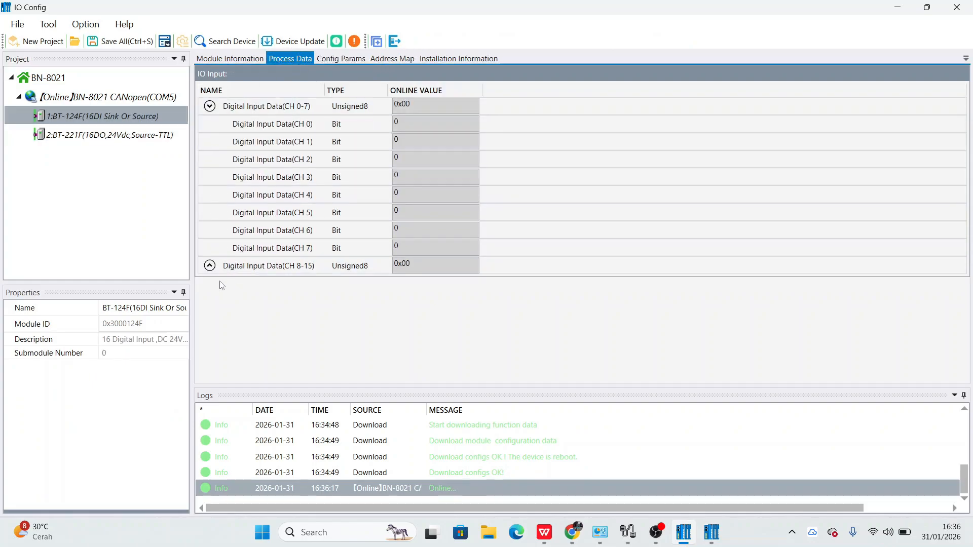
click(209, 266)
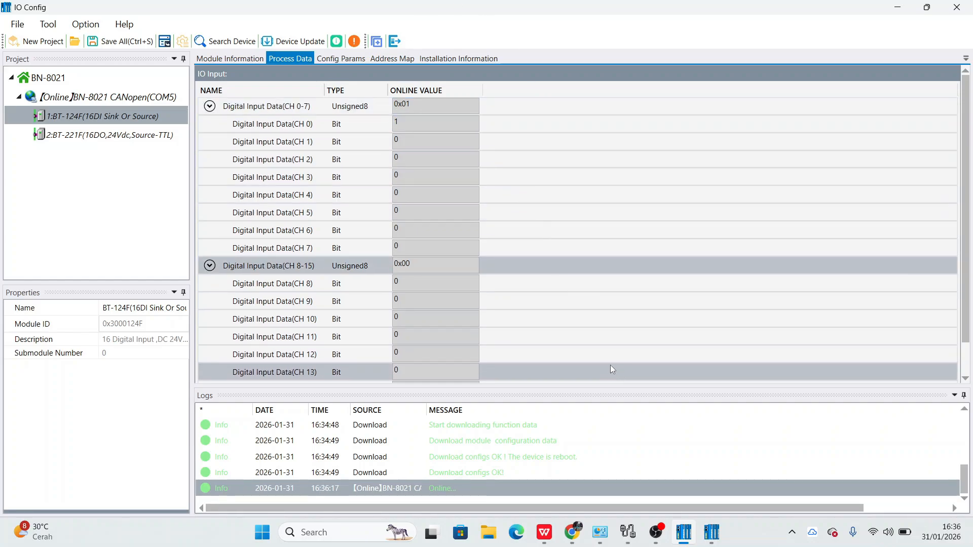
- Compare the BT-124F's online digital input channels 0 to 15 in IO Config with the Mbpoll1 values in Modbus Poll
click(635, 535)
click(633, 148)
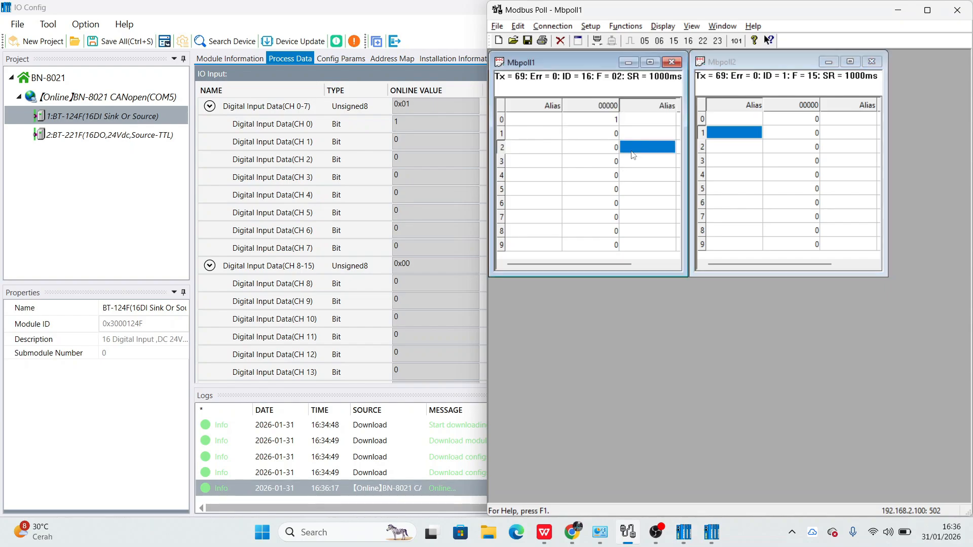
drag(612, 264, 630, 264)
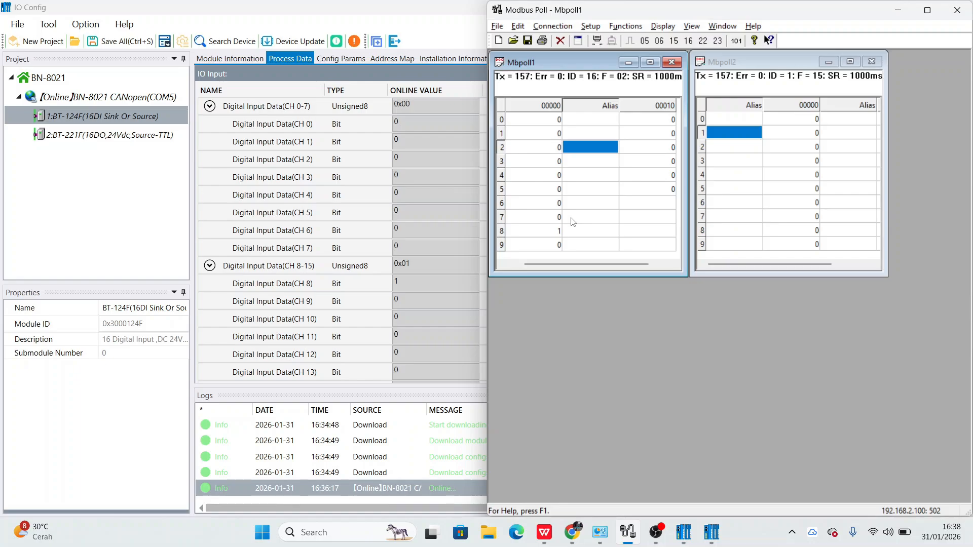
click(355, 300)
scroll(337, 299, down, 1)
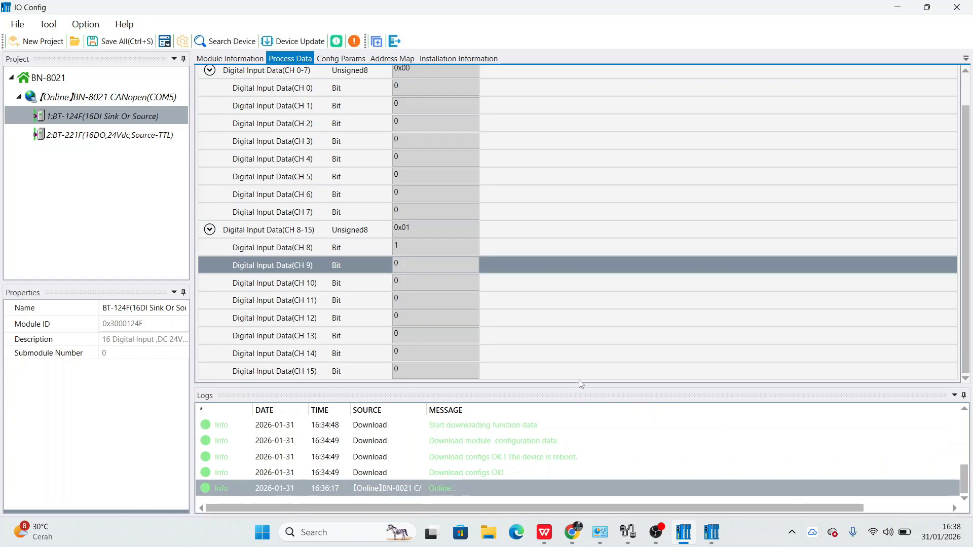
click(576, 367)
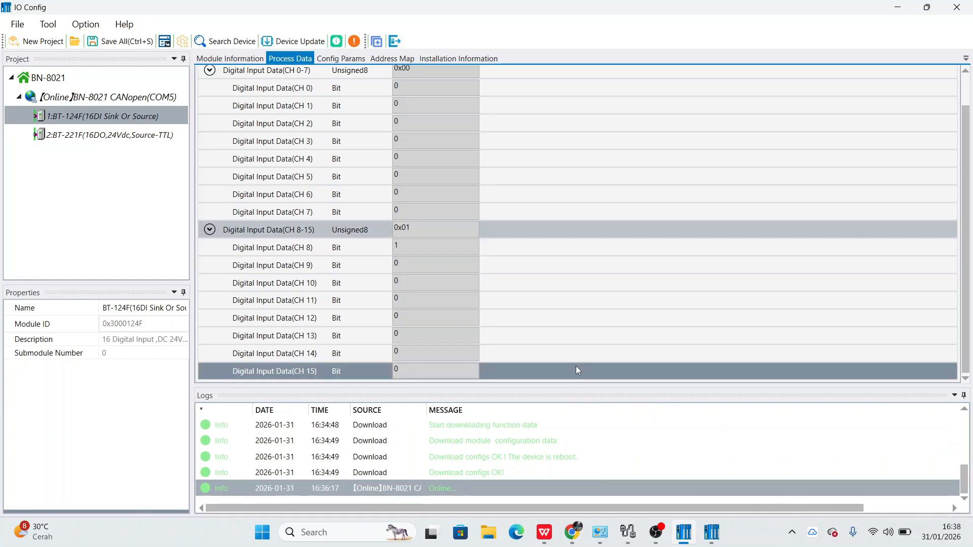
click(628, 541)
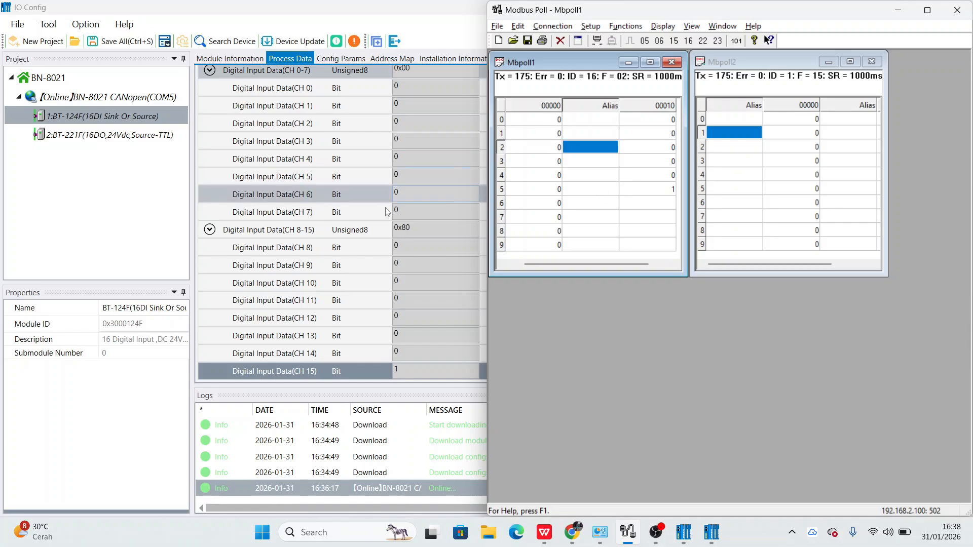
- In IO Config, expand both digital output groups in the BT-221F module's process data
click(124, 136)
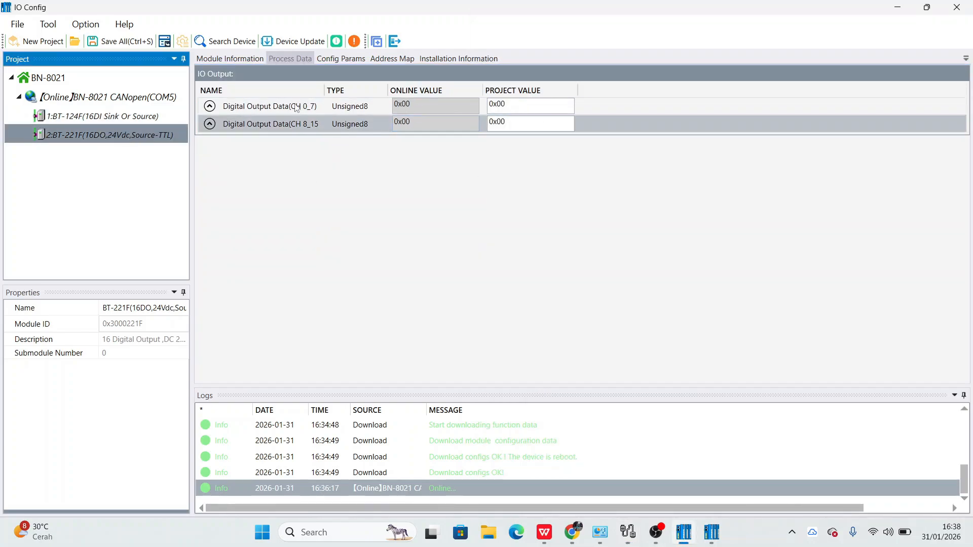
click(209, 106)
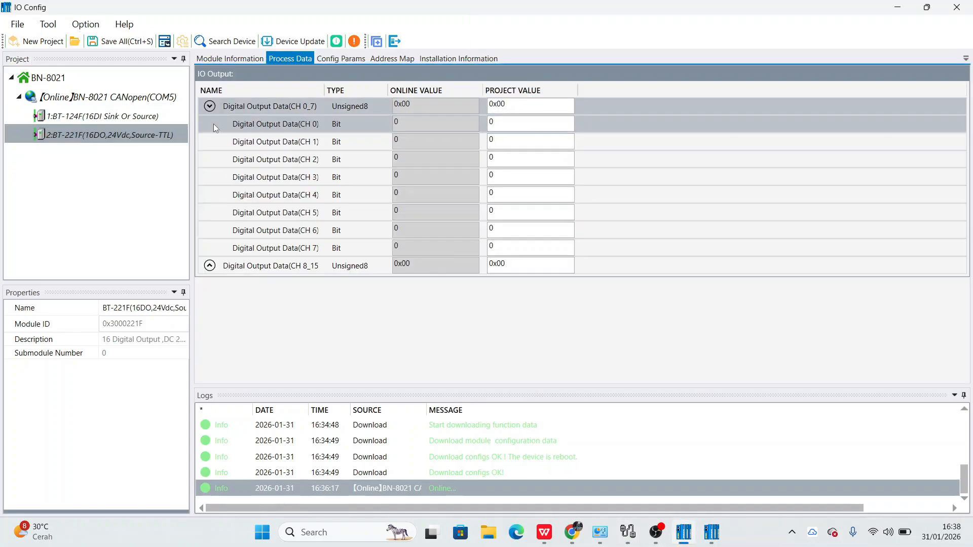
click(207, 267)
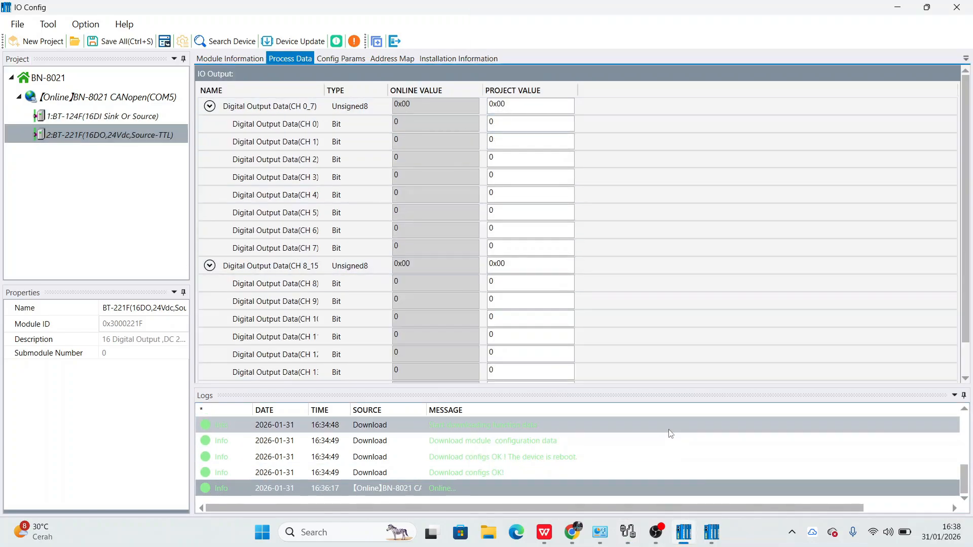
- In Modbus Poll's Mbpoll2, set coils 0, 7, 8 and 15 to 1 and check the BT-221F's online output channels in IO Config
click(628, 532)
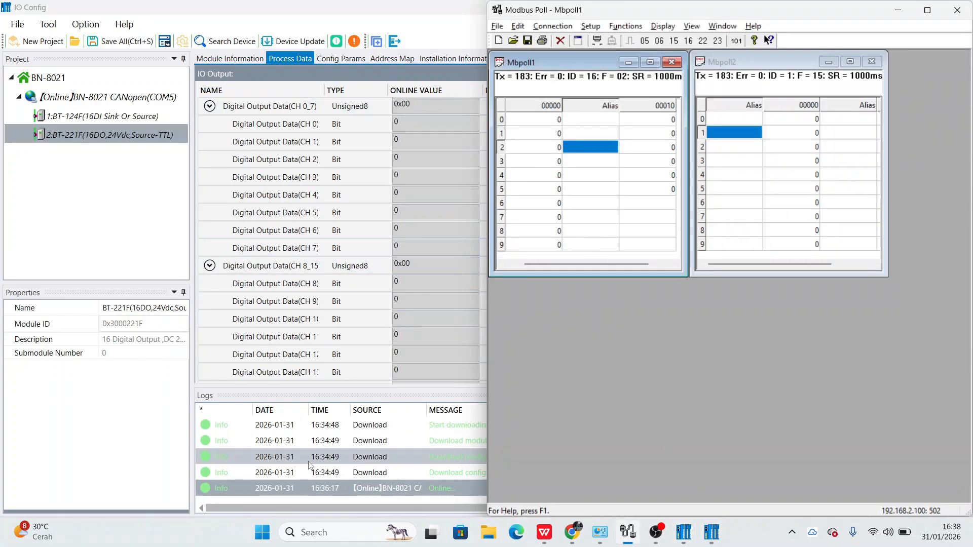
click(782, 265)
click(751, 120)
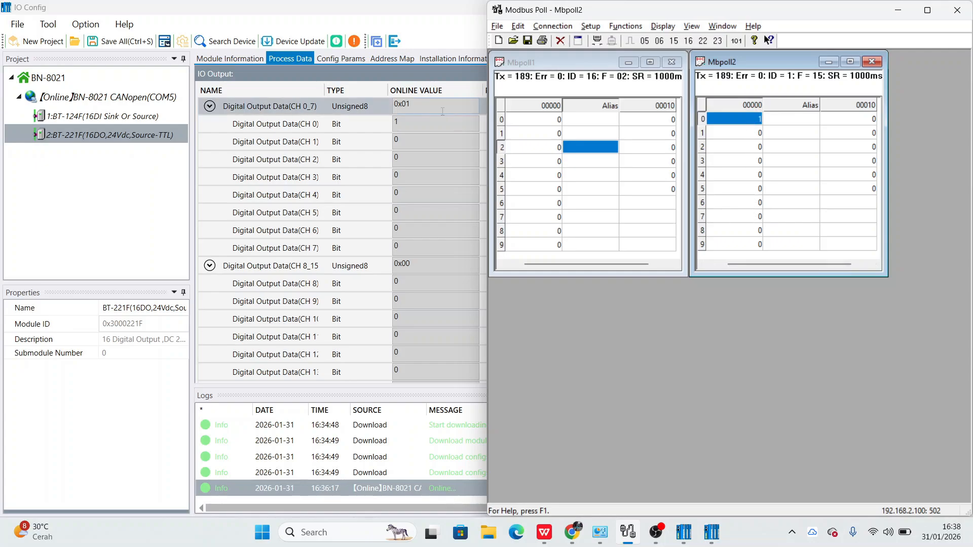
click(754, 217)
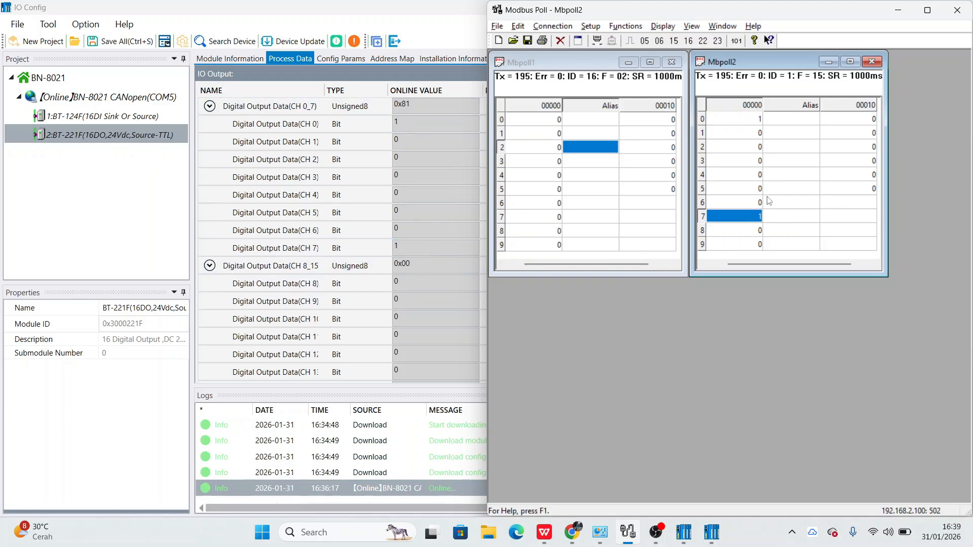
click(747, 235)
double_click(748, 235)
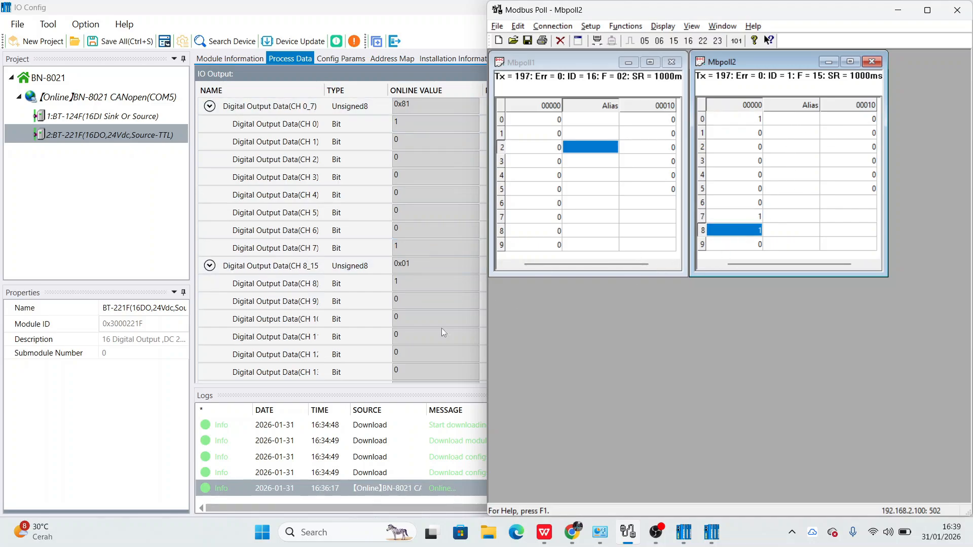
click(862, 190)
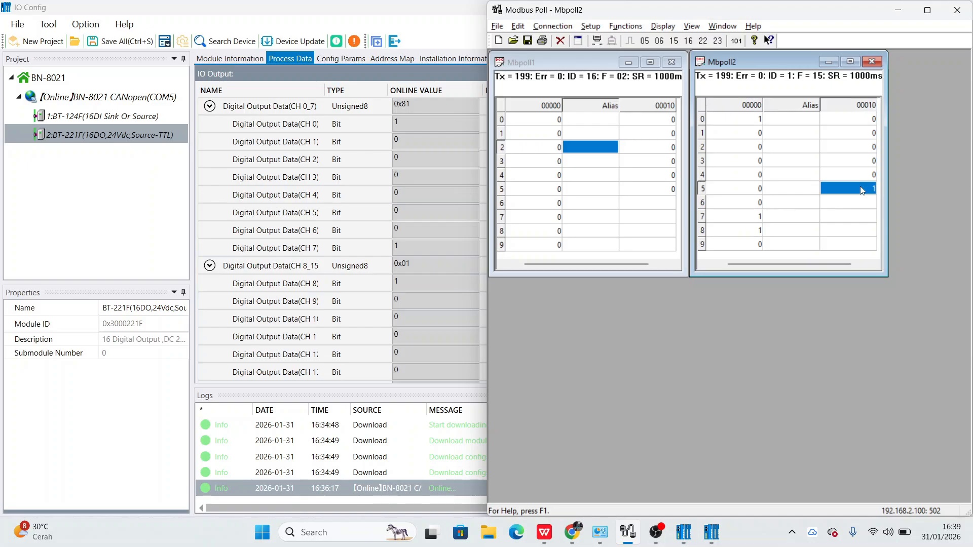
scroll(317, 351, down, 1)
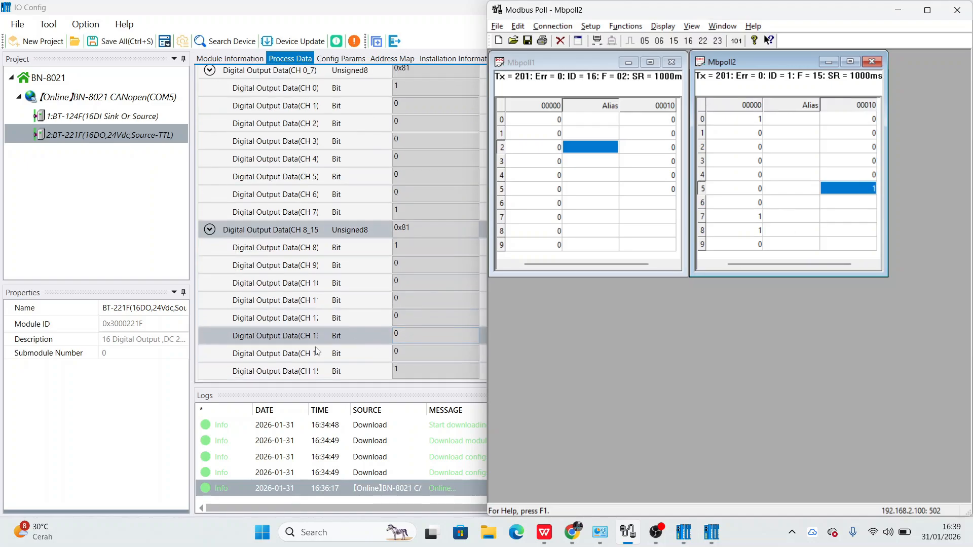